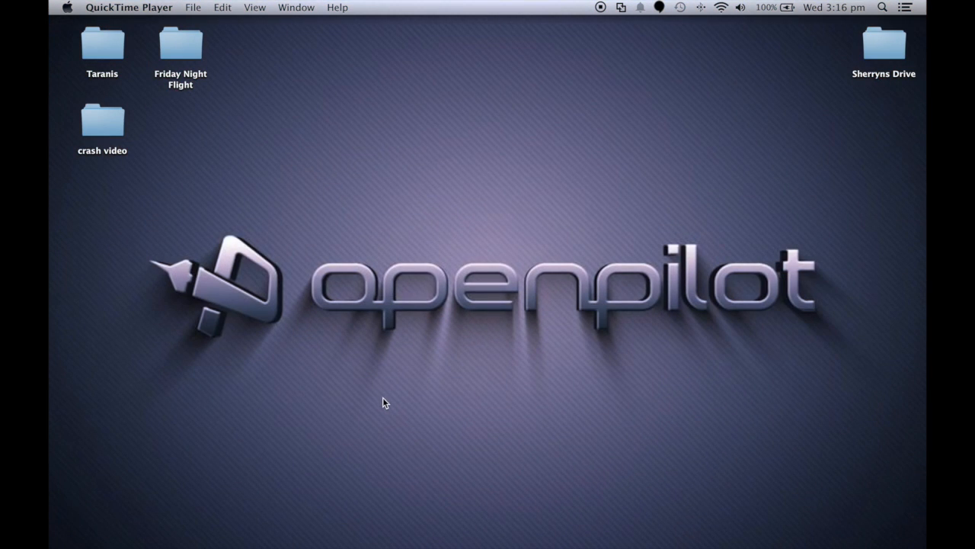
# Switch to Chrome, search the web for "baseflight configurator" and open the app's Chrome Web Store page
pyautogui.moveTo(266, 544)
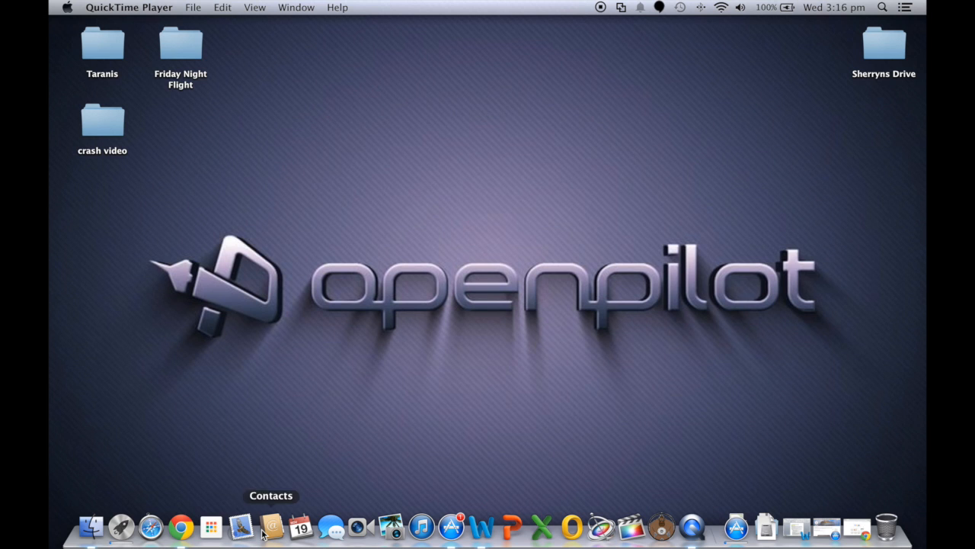
pyautogui.click(180, 527)
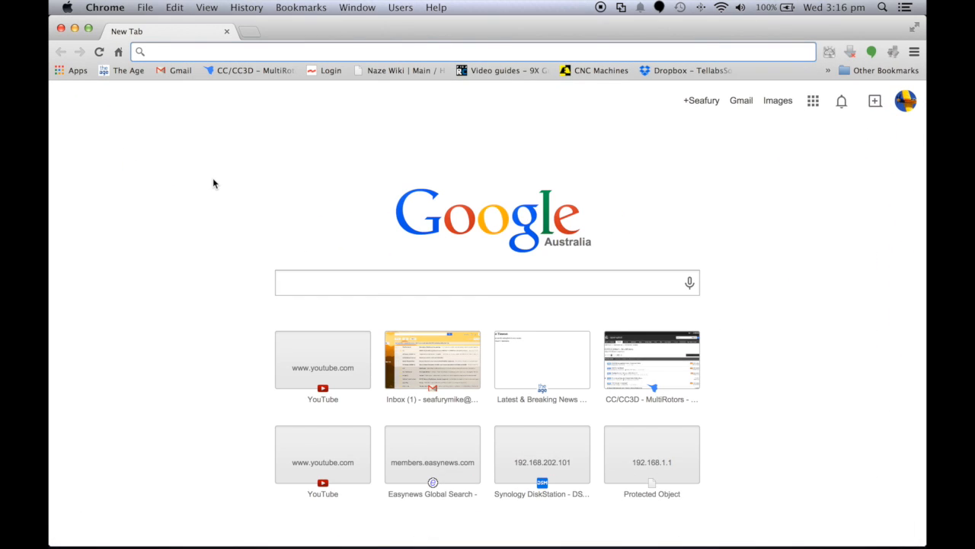
pyautogui.write('baseflight')
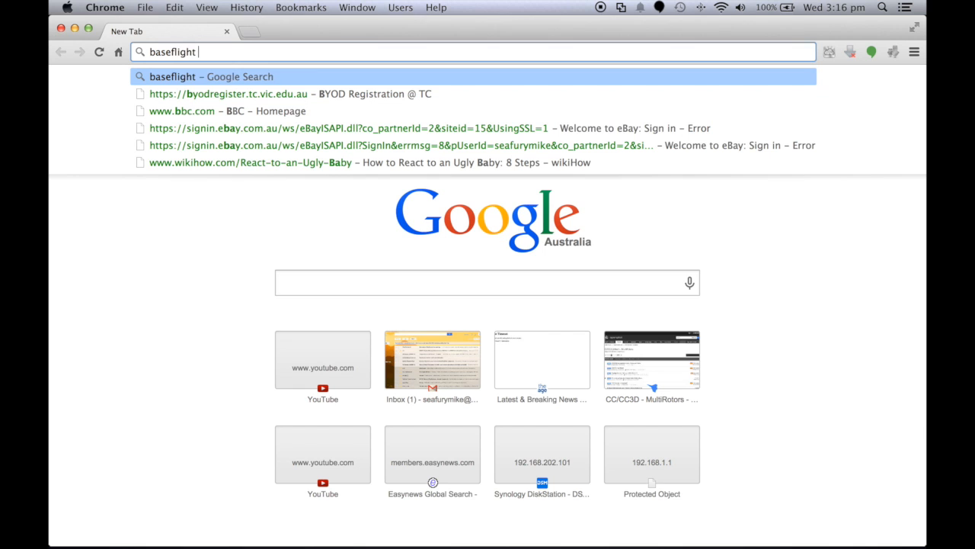
pyautogui.write(' configurato')
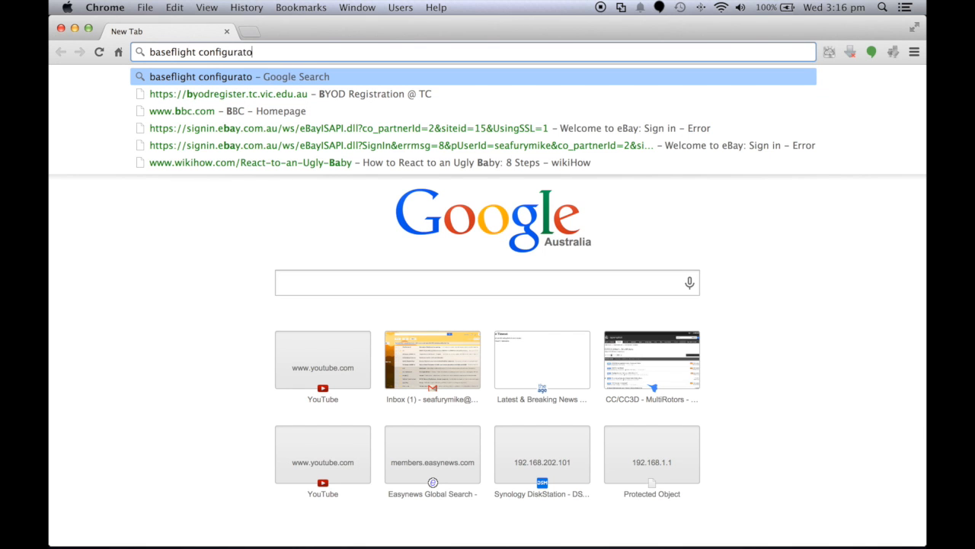
pyautogui.write('r')
pyautogui.press('Return')
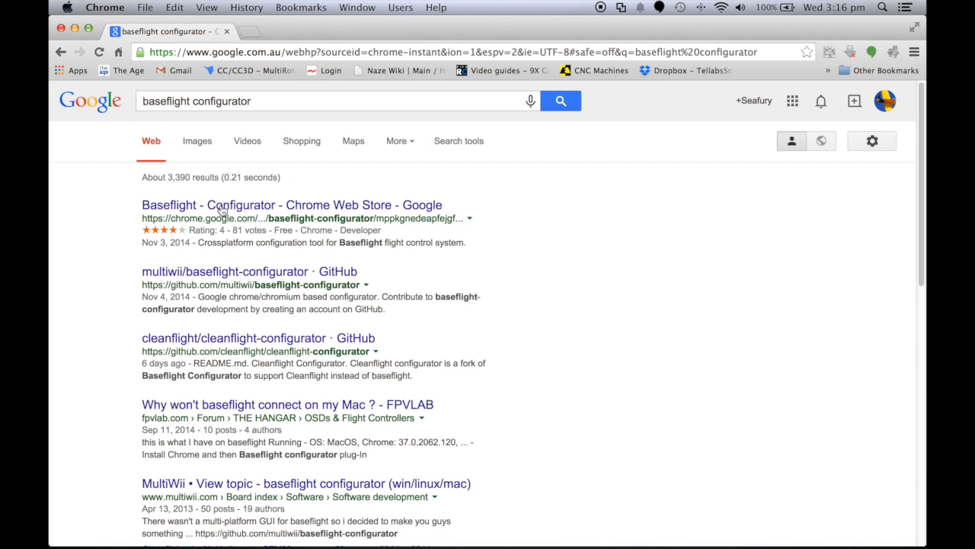
pyautogui.click(278, 213)
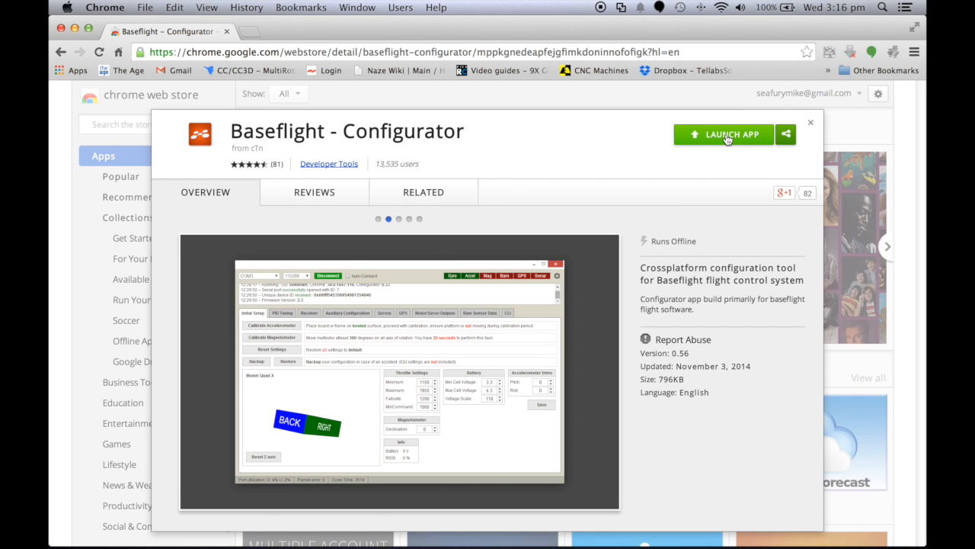
# Close the web store page and launch baseflight from the Chrome App Launcher
pyautogui.click(811, 124)
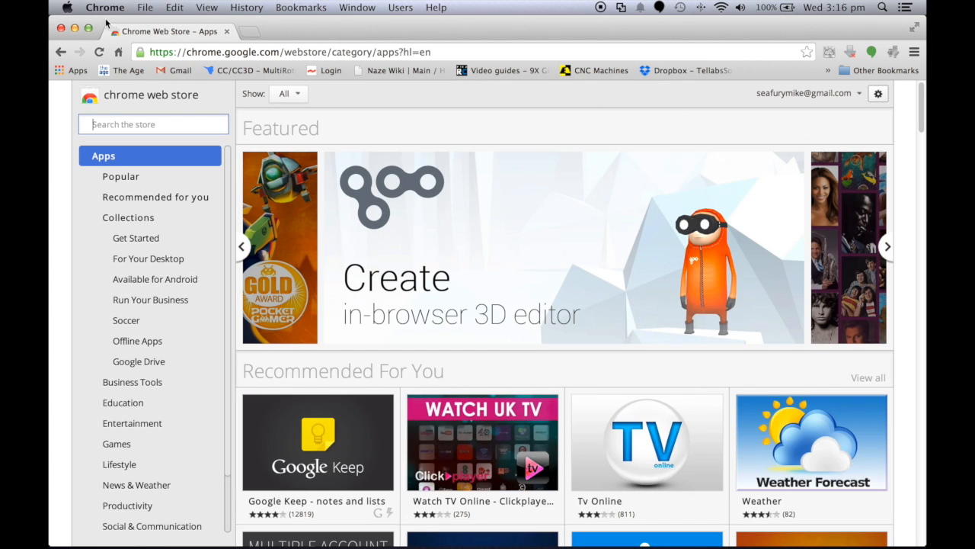
pyautogui.click(226, 31)
pyautogui.moveTo(243, 545)
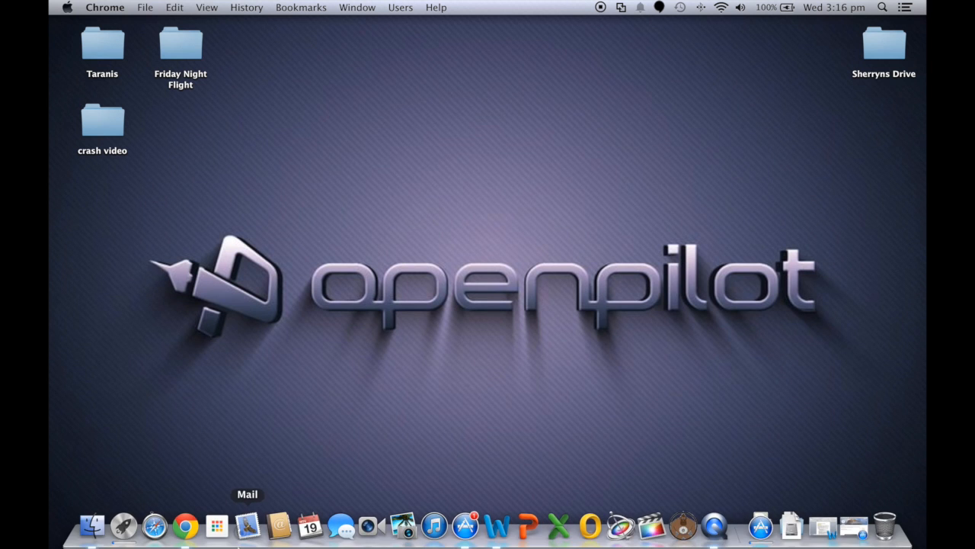
pyautogui.click(217, 526)
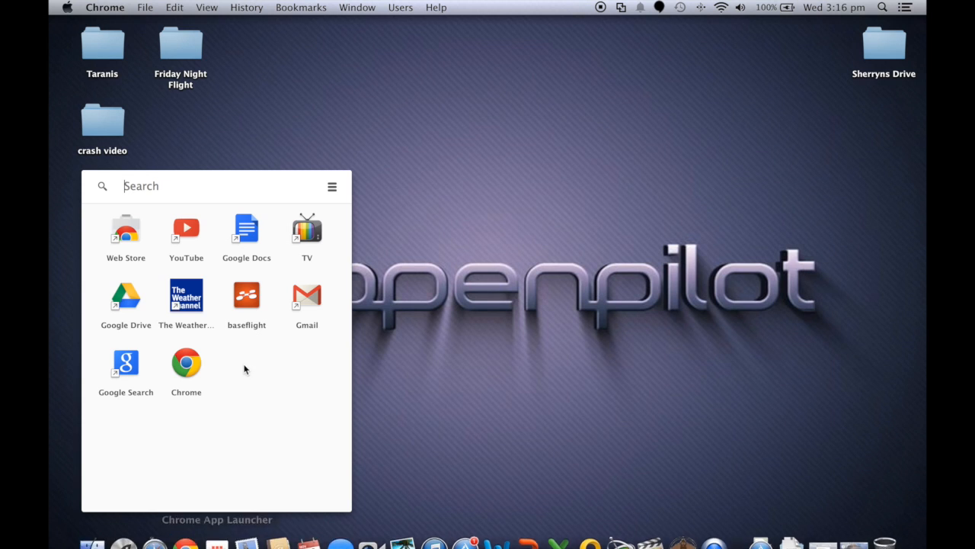
pyautogui.click(247, 300)
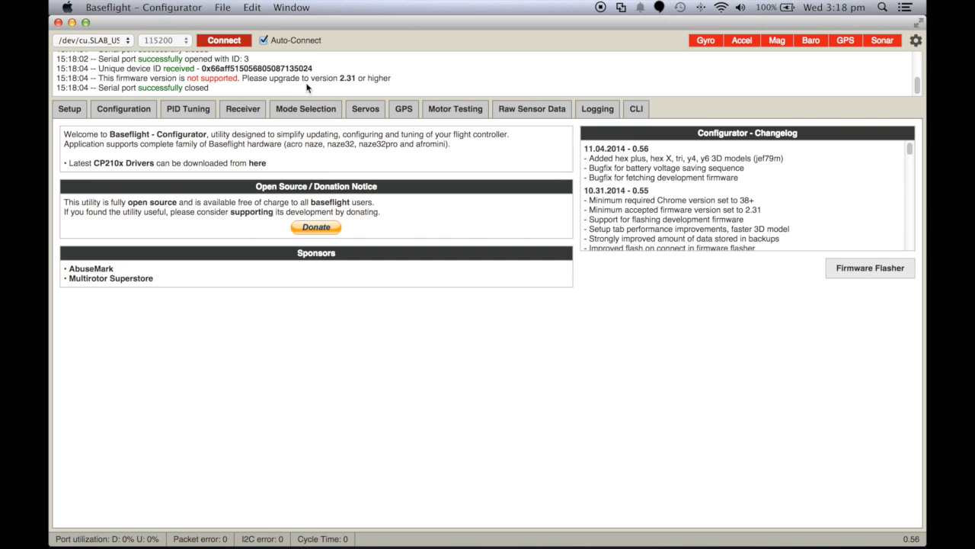
# Flash the board with the firmware loaded online in the Firmware Flasher, and connect to the board
pyautogui.moveTo(249, 80)
pyautogui.mouseDown()
pyautogui.moveTo(369, 90)
pyautogui.moveTo(392, 81)
pyautogui.moveTo(355, 64)
pyautogui.moveTo(242, 80)
pyautogui.mouseUp()
pyautogui.doubleClick(395, 80)
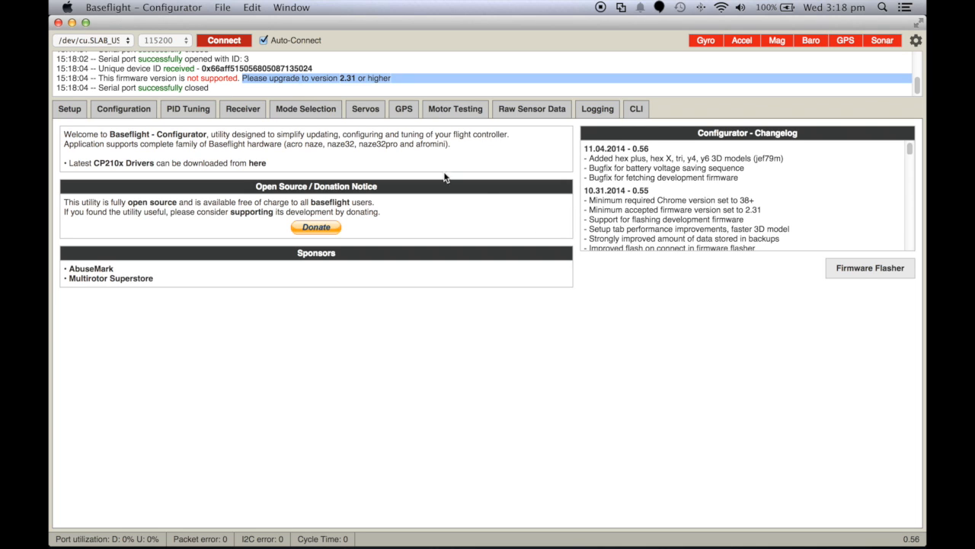
pyautogui.click(868, 270)
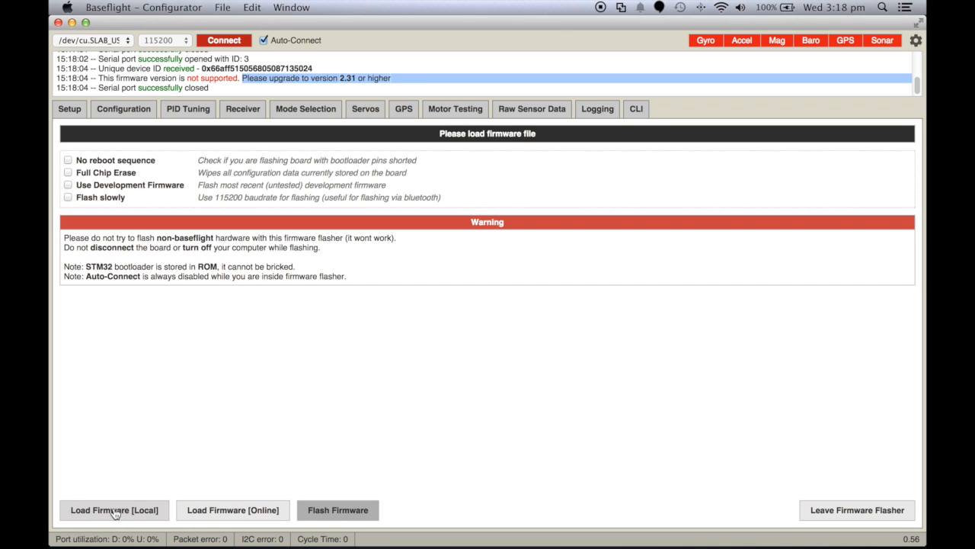
pyautogui.click(234, 511)
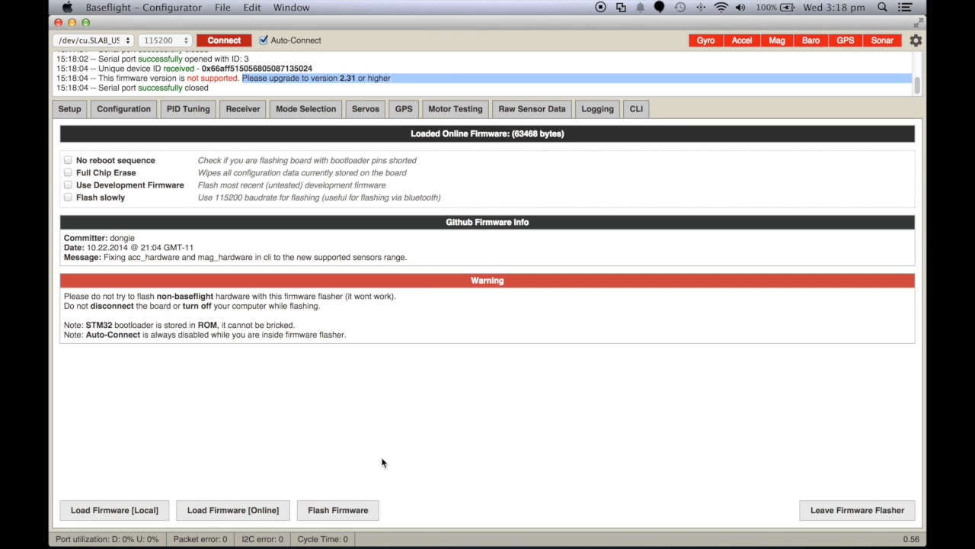
pyautogui.click(343, 517)
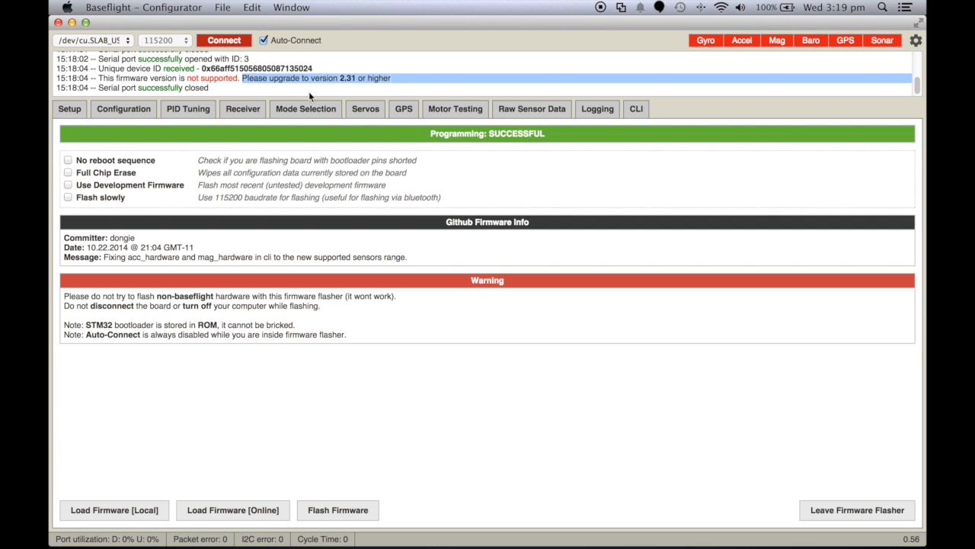
pyautogui.click(230, 42)
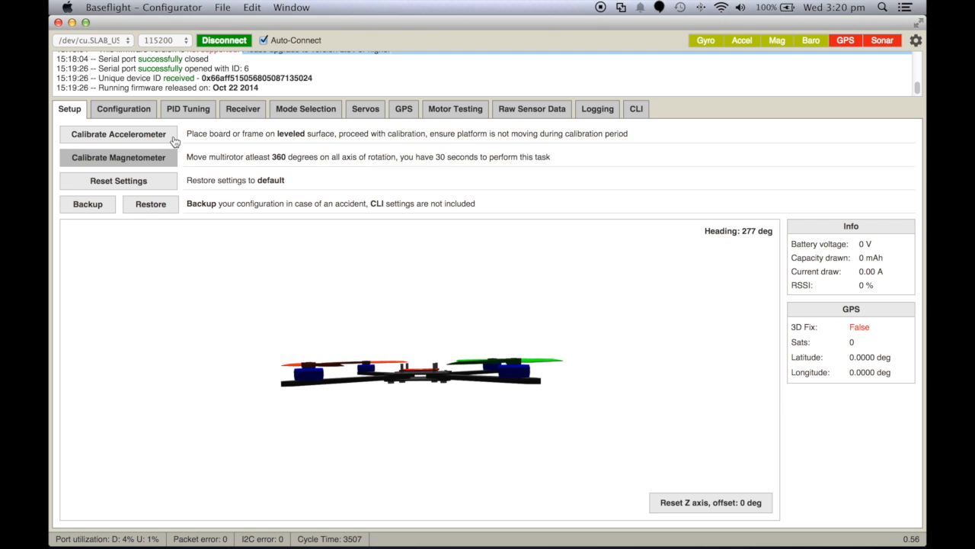
# Calibrate the accelerometer and reset the Z axis of the 3D copter model
pyautogui.click(137, 134)
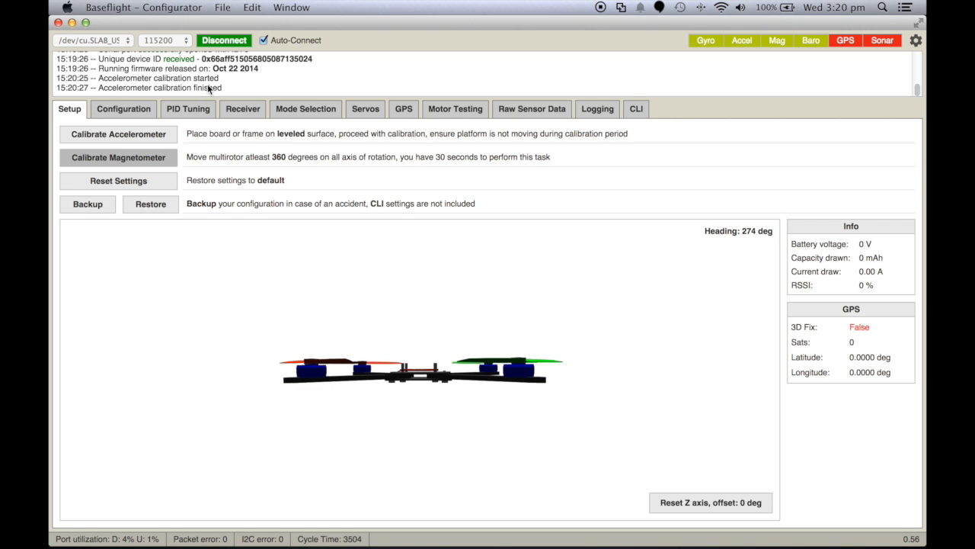
pyautogui.click(702, 502)
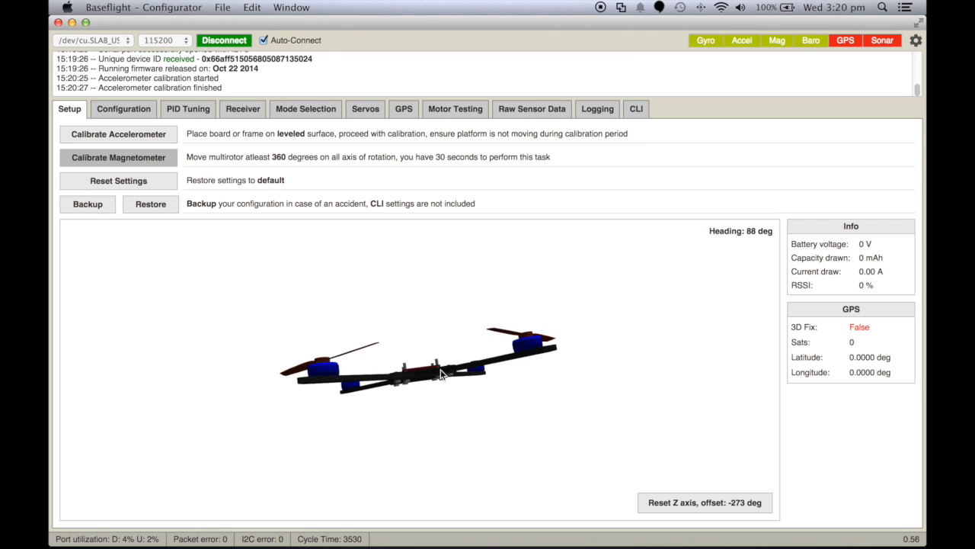
pyautogui.click(688, 505)
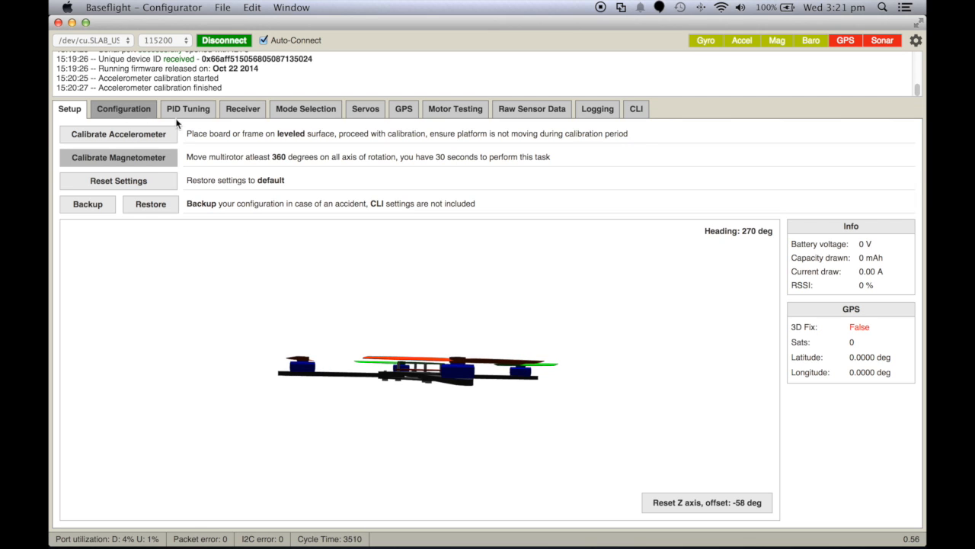
# Open the board's CLI, and switch to Chrome to find the Seafurymike website with the search "google sites seafurymike"
pyautogui.click(637, 110)
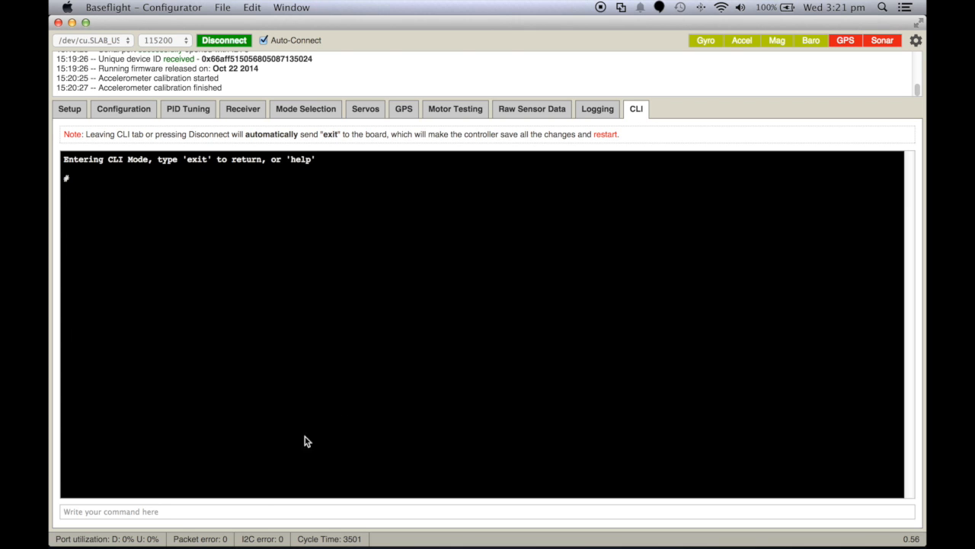
pyautogui.moveTo(275, 542)
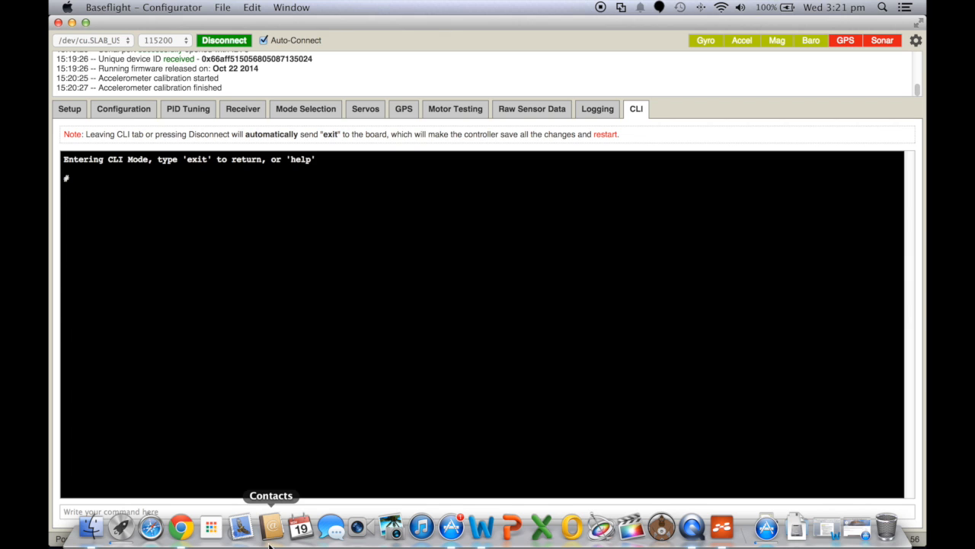
pyautogui.click(183, 534)
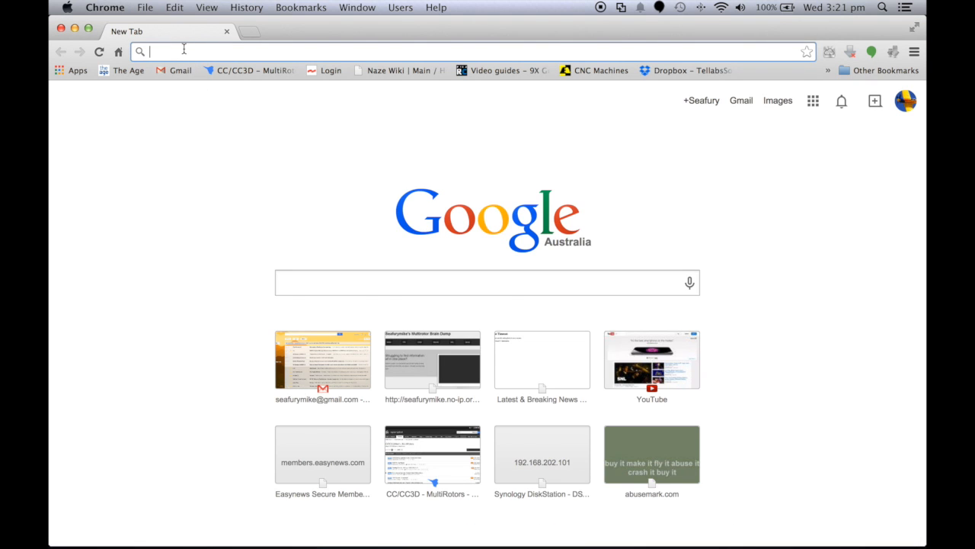
pyautogui.write('google ')
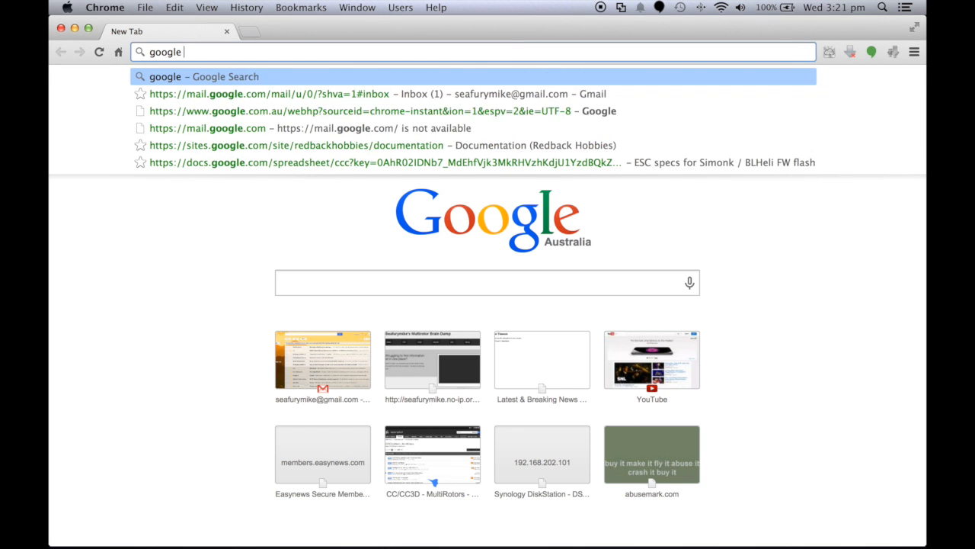
pyautogui.write('sites seafurymi')
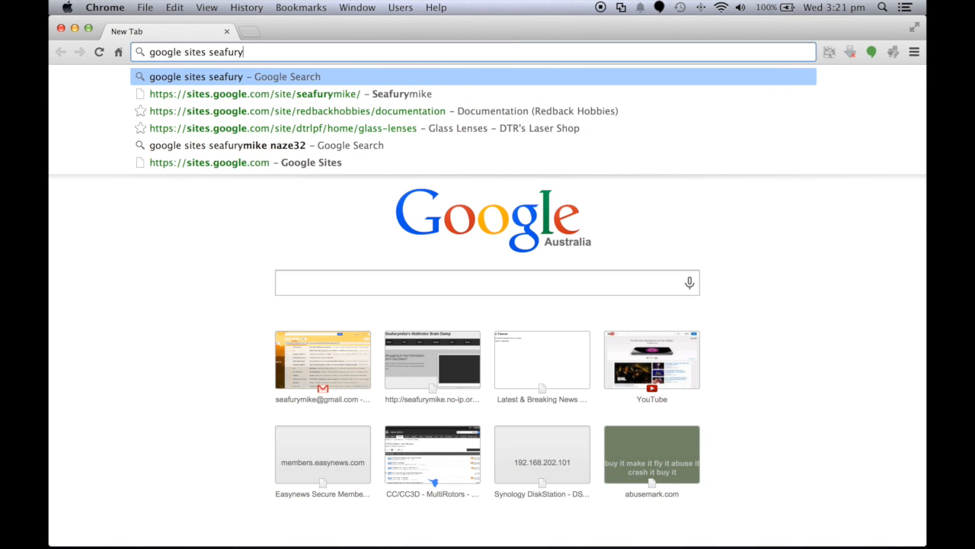
pyautogui.write('ke')
pyautogui.press('Return')
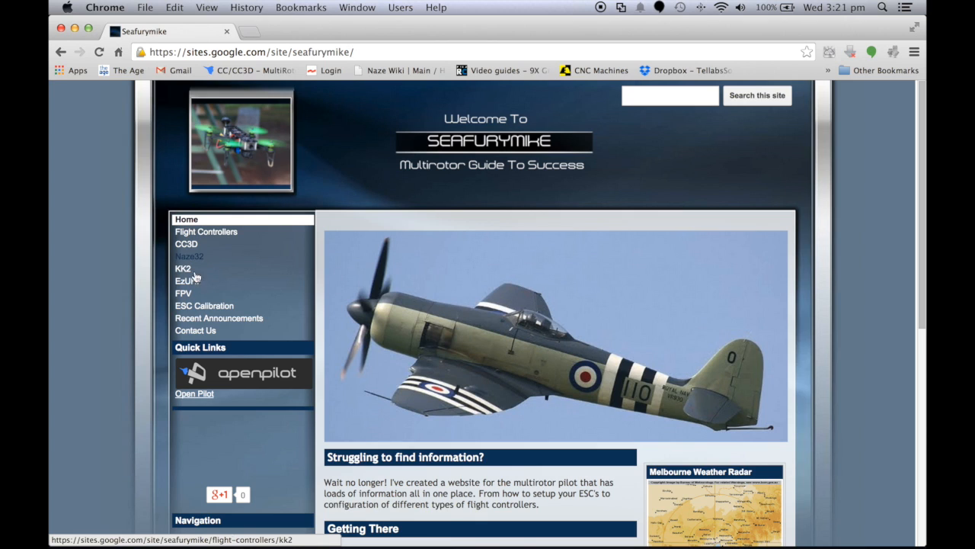
# Open the site's Naze32 page and review the minimum settings and the Minimum Configuration commands
pyautogui.click(196, 262)
pyautogui.click(196, 261)
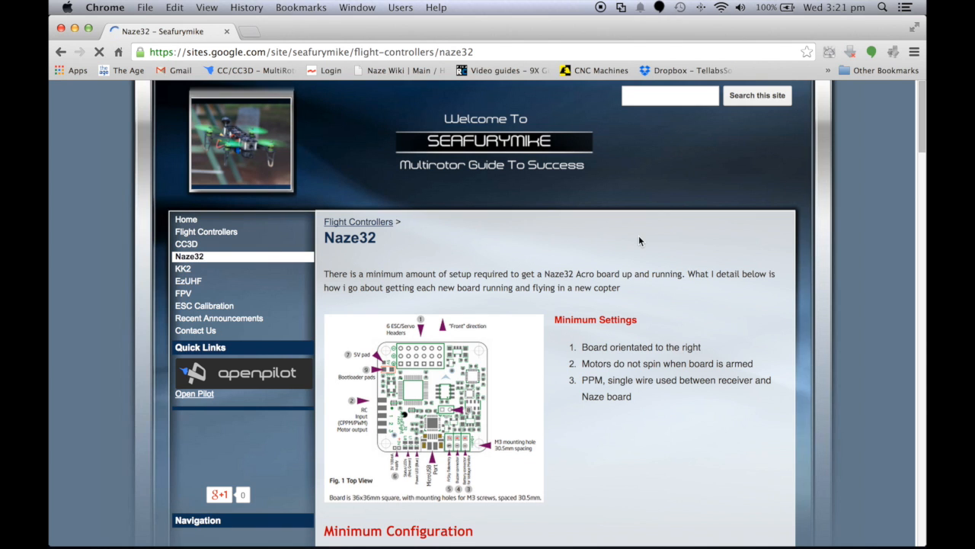
pyautogui.scroll(-2, 640, 240)
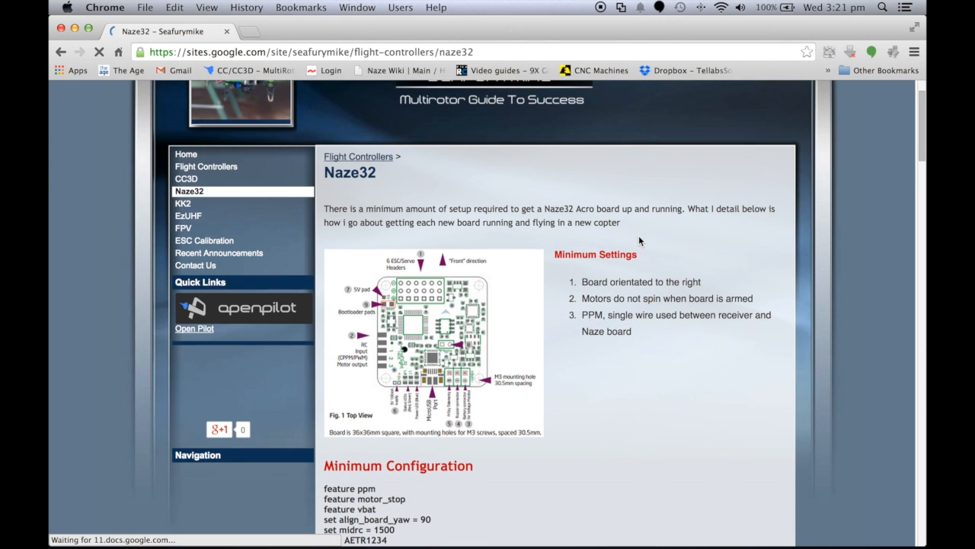
pyautogui.scroll(-2, 638, 241)
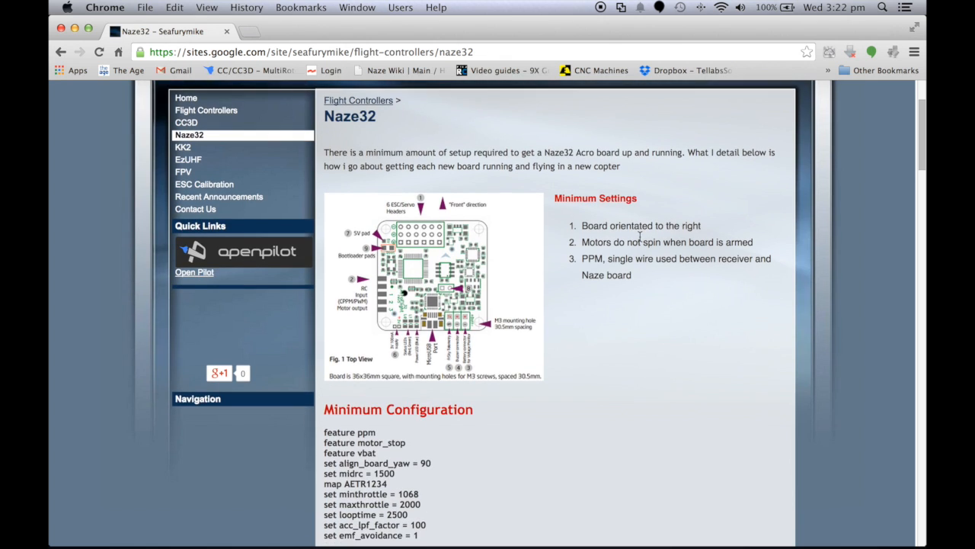
pyautogui.scroll(-1, 639, 237)
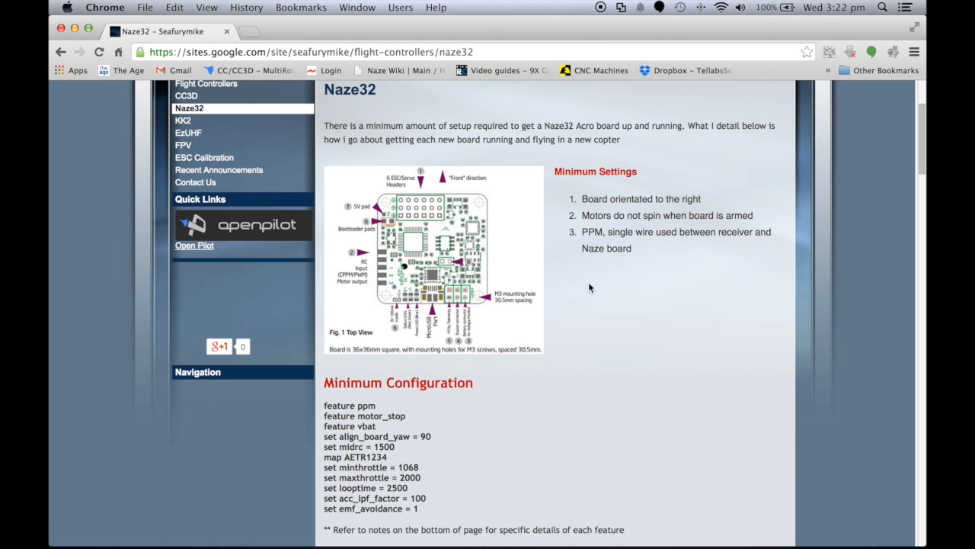
pyautogui.scroll(-1, 588, 282)
# Search for "abusemark rev 3 manual" in a new tab and open the Naze32 rev 3 User's Manual PDF from abusemark.com
pyautogui.click(250, 32)
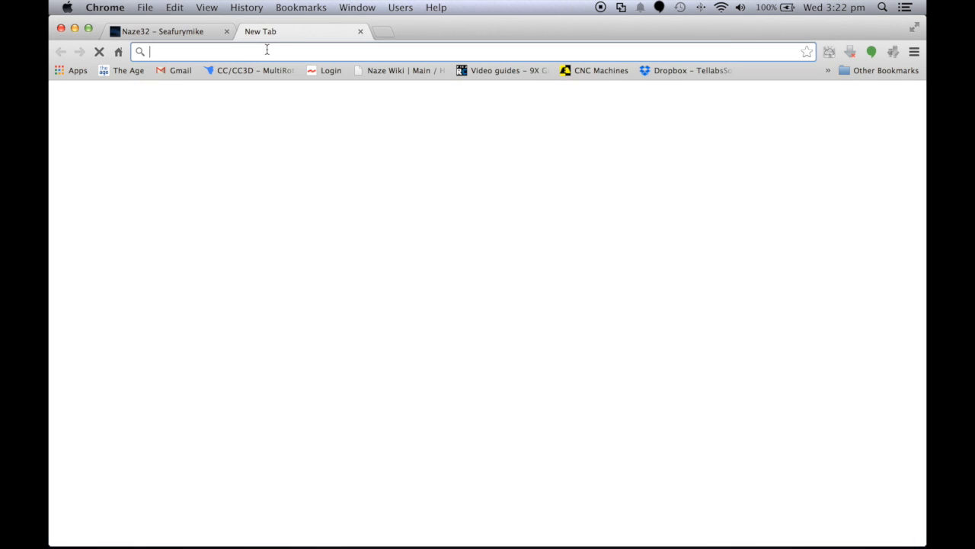
pyautogui.write('abus')
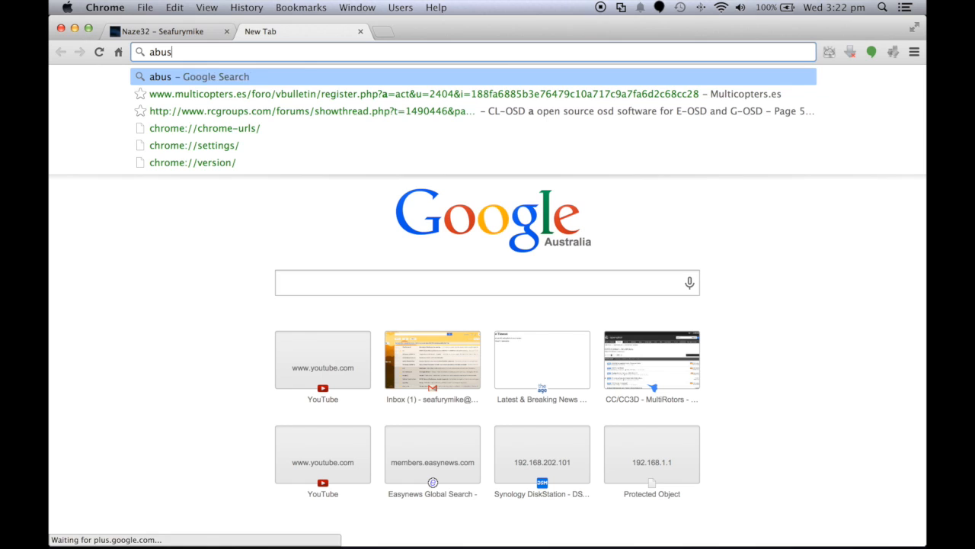
pyautogui.write('emark')
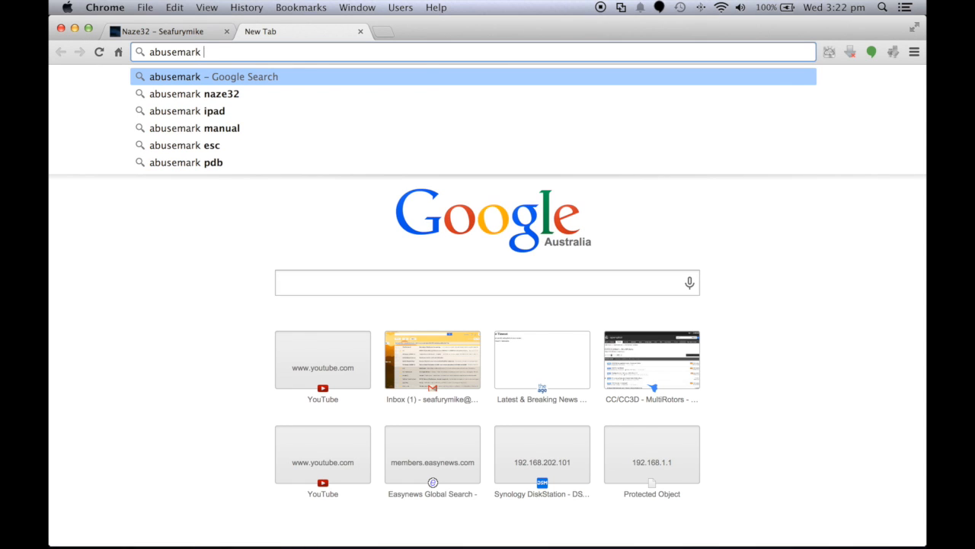
pyautogui.write(' r')
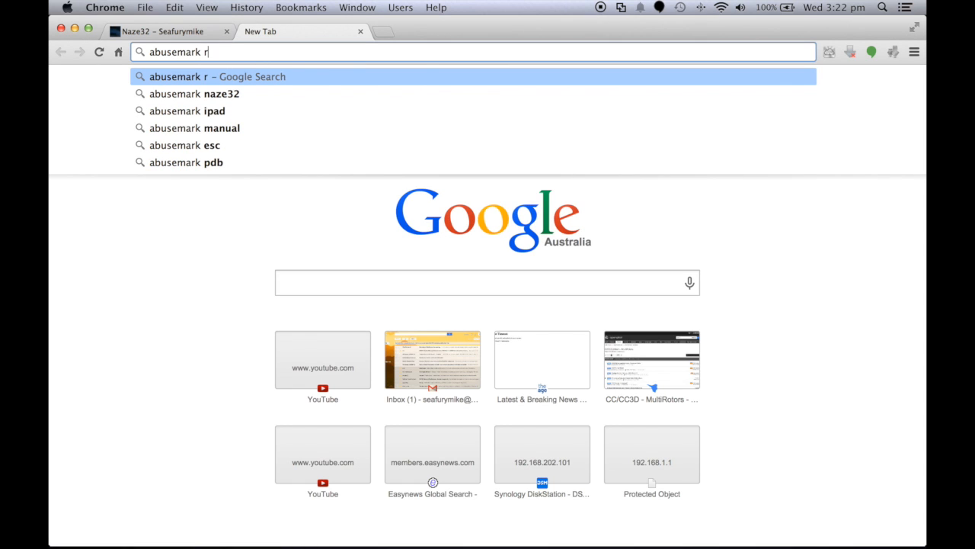
pyautogui.write('ev 3 manual')
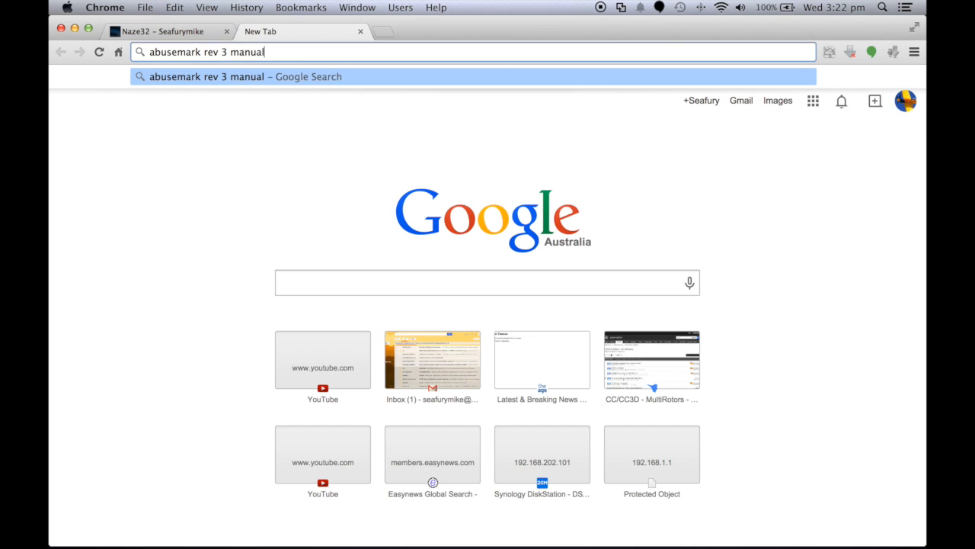
pyautogui.press('Return')
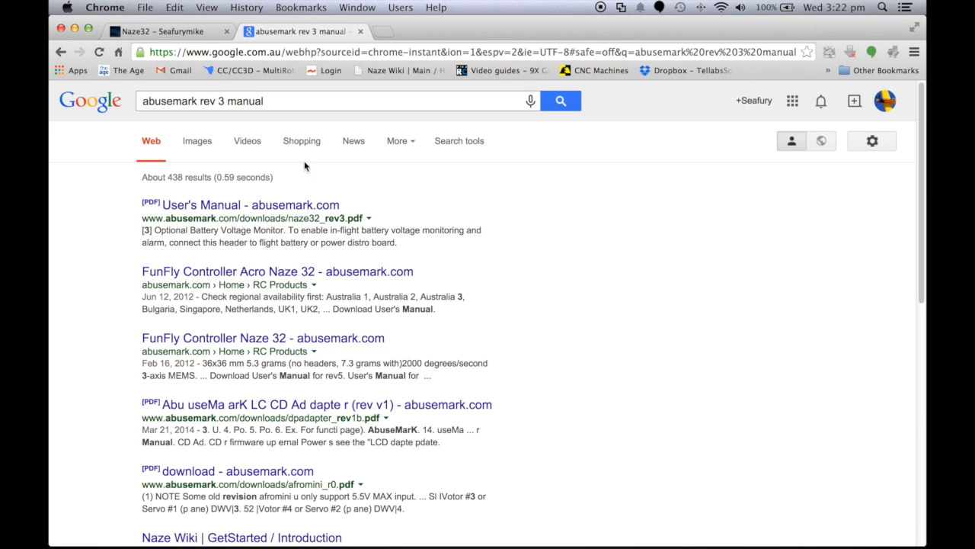
pyautogui.click(313, 211)
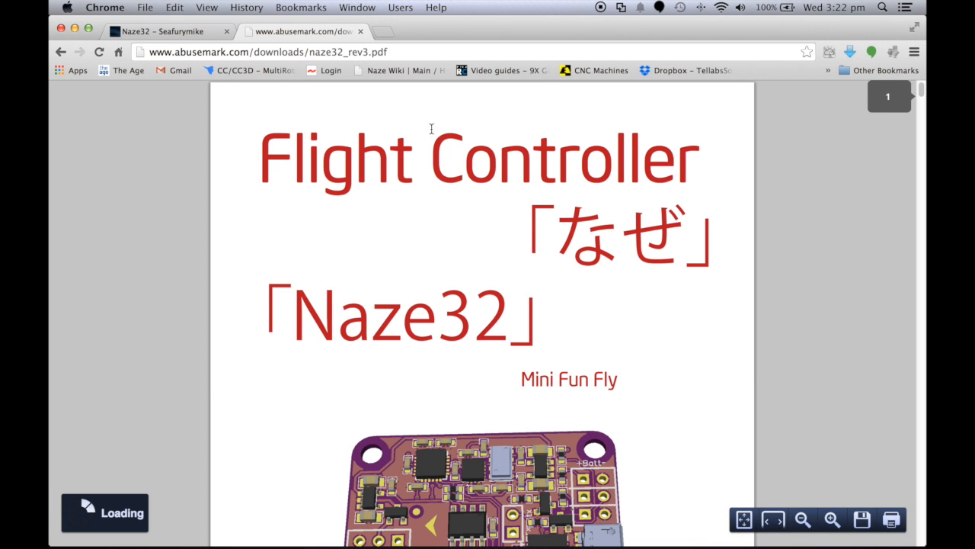
# Read through the Naze32 manual's introduction and warnings and examine the Hardware and Connection (Top) board diagram
pyautogui.scroll(-1, 535, 201)
pyautogui.scroll(-10, 518, 204)
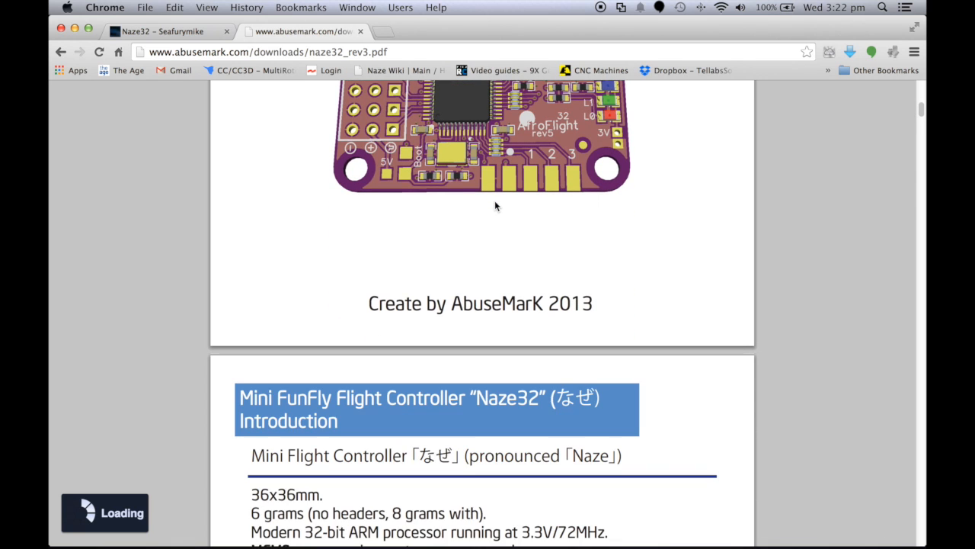
pyautogui.scroll(-10, 495, 202)
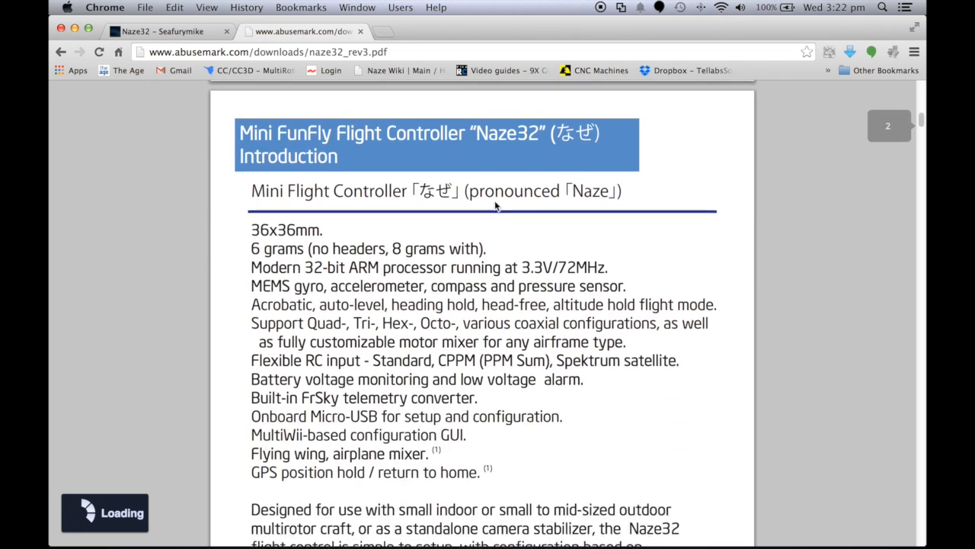
pyautogui.scroll(-4, 495, 205)
pyautogui.scroll(-7, 495, 204)
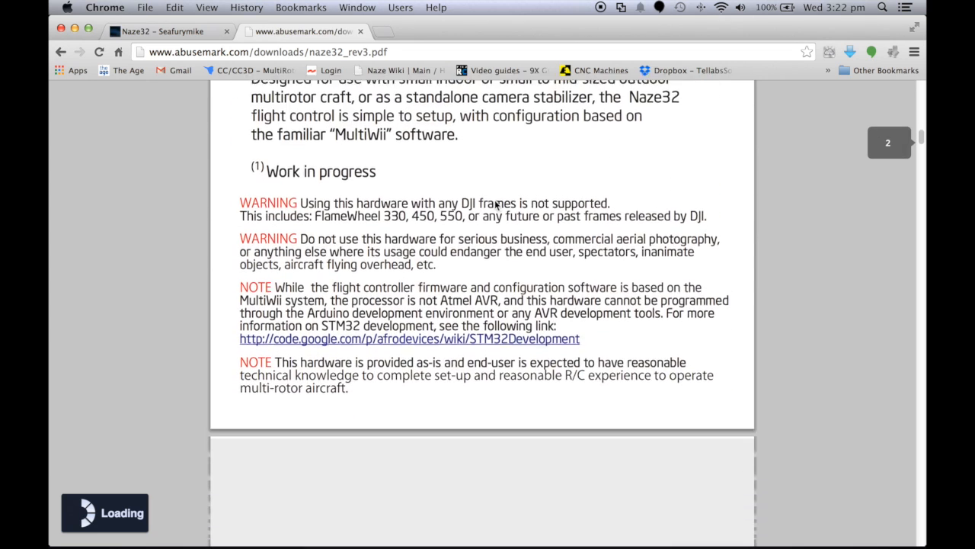
pyautogui.scroll(-1, 495, 204)
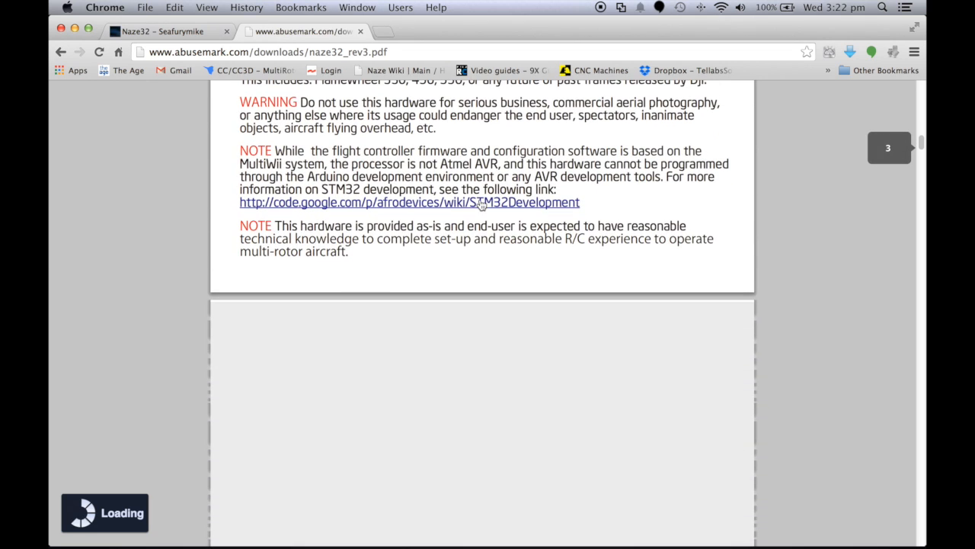
pyautogui.scroll(-2, 480, 204)
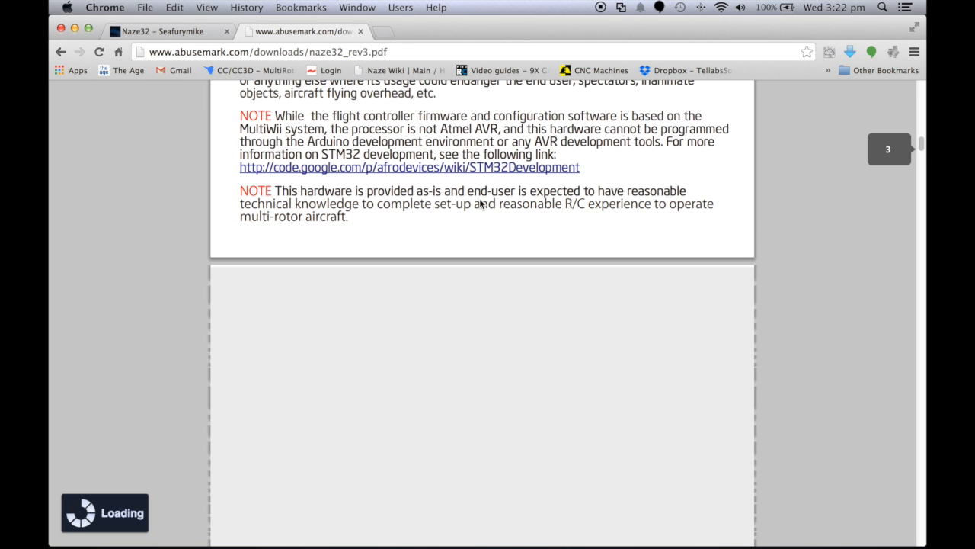
pyautogui.scroll(-3, 480, 202)
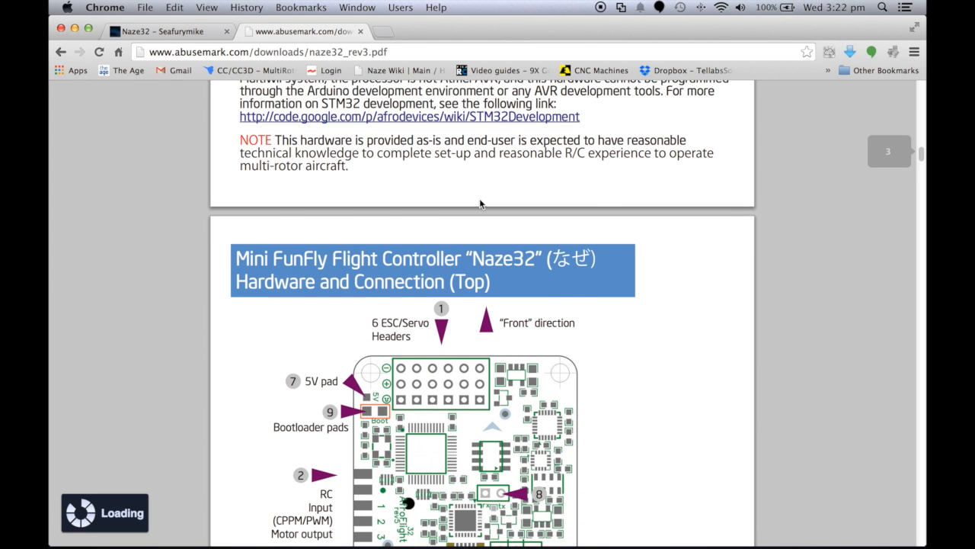
pyautogui.scroll(-10, 480, 202)
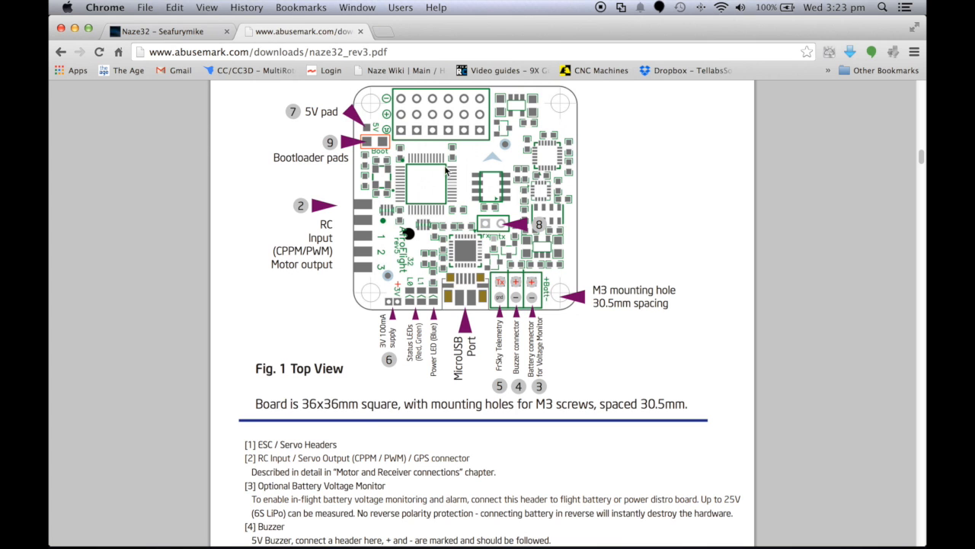
pyautogui.scroll(-1, 492, 199)
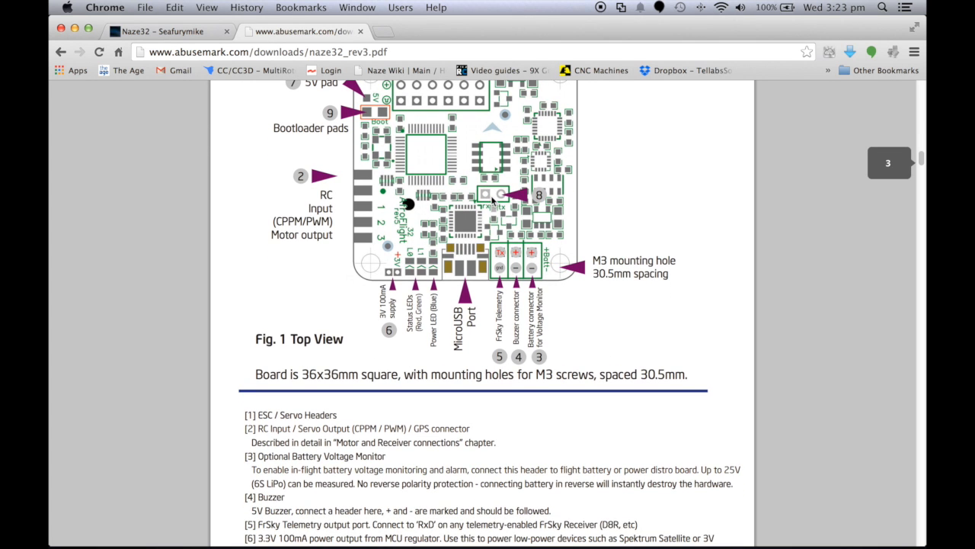
pyautogui.scroll(1, 483, 229)
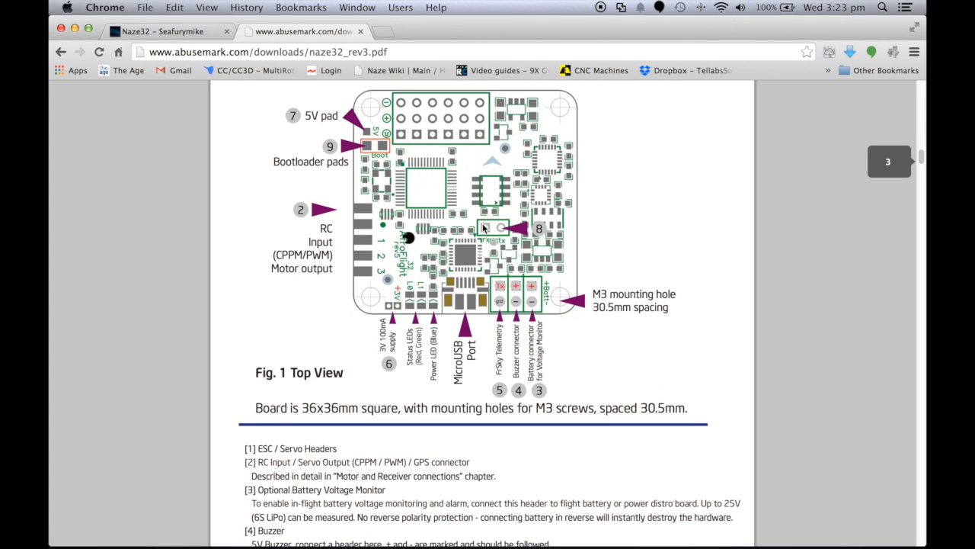
# Copy the "feature ppm" command from the Minimum Configuration list on the Naze32 page and check the RC input pins in the manual's diagram
pyautogui.click(186, 34)
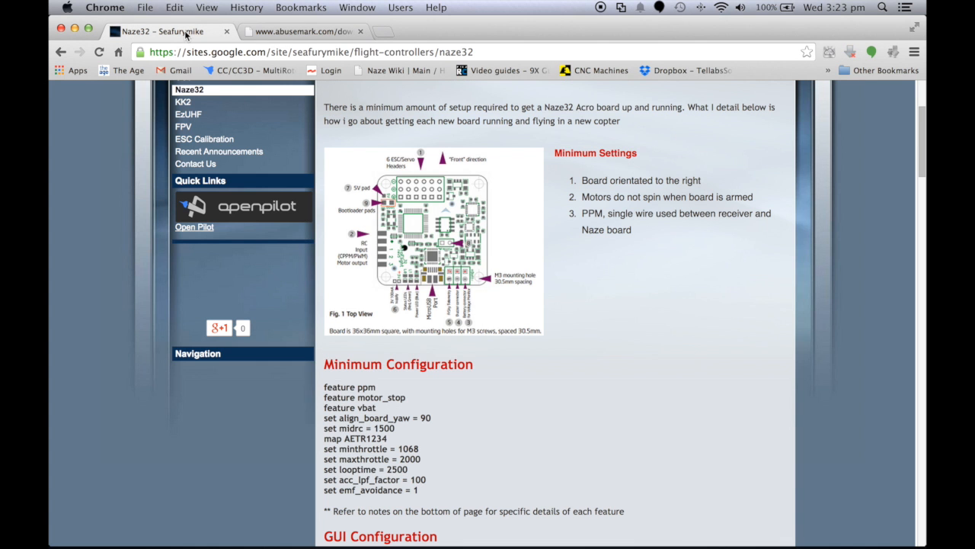
pyautogui.scroll(-4, 552, 202)
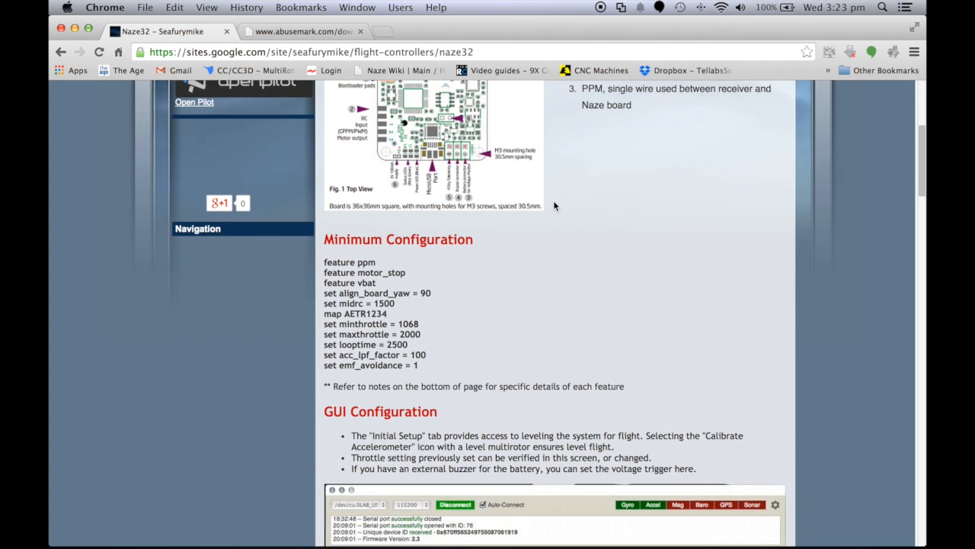
pyautogui.scroll(-3, 552, 204)
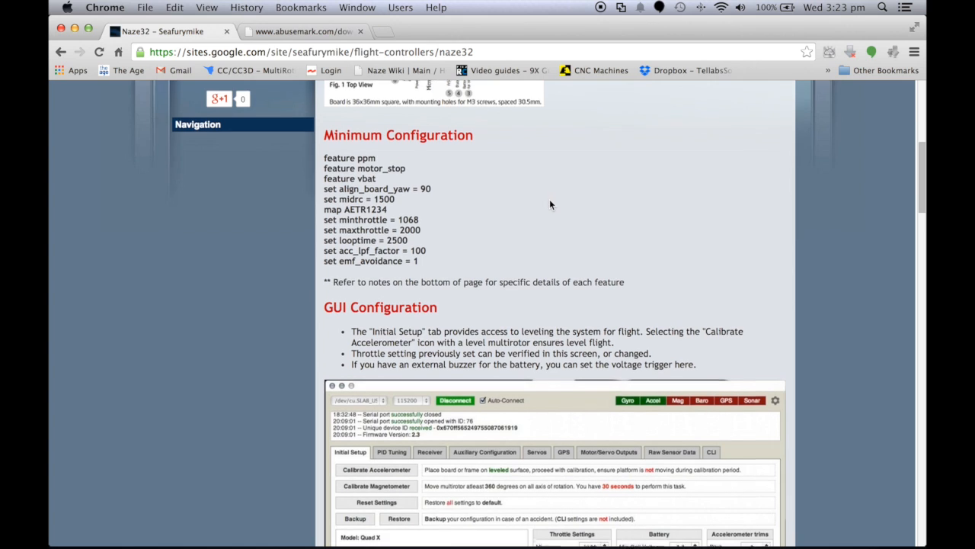
pyautogui.scroll(-1, 550, 204)
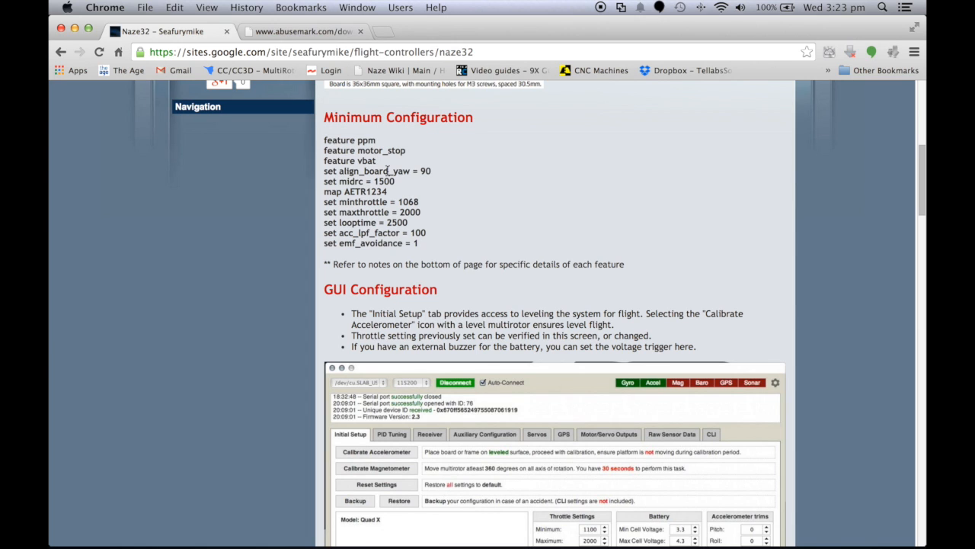
pyautogui.click(327, 141)
pyautogui.moveTo(327, 141)
pyautogui.mouseDown()
pyautogui.moveTo(376, 141)
pyautogui.moveTo(324, 141)
pyautogui.mouseUp()
pyautogui.press('super+c')
pyautogui.click(357, 142)
pyautogui.doubleClick(357, 140)
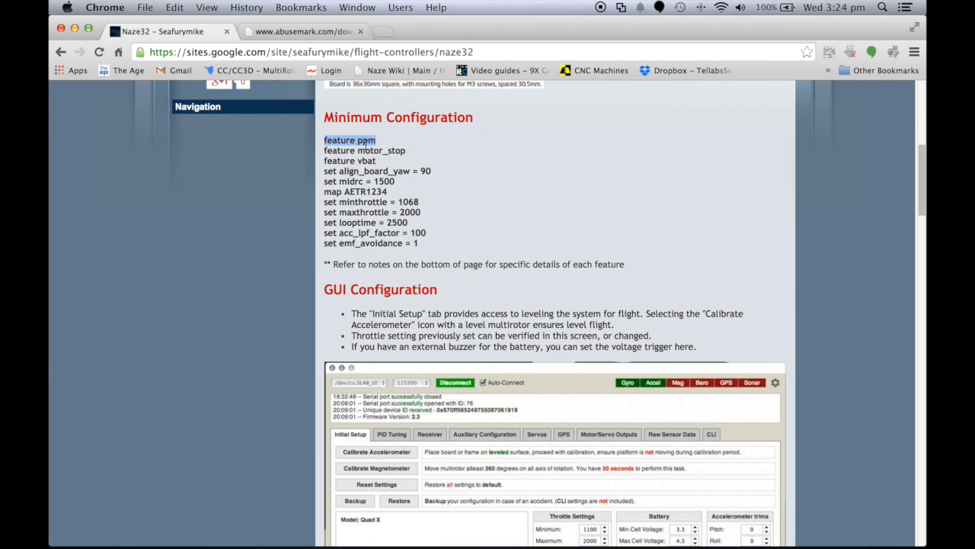
pyautogui.click(345, 32)
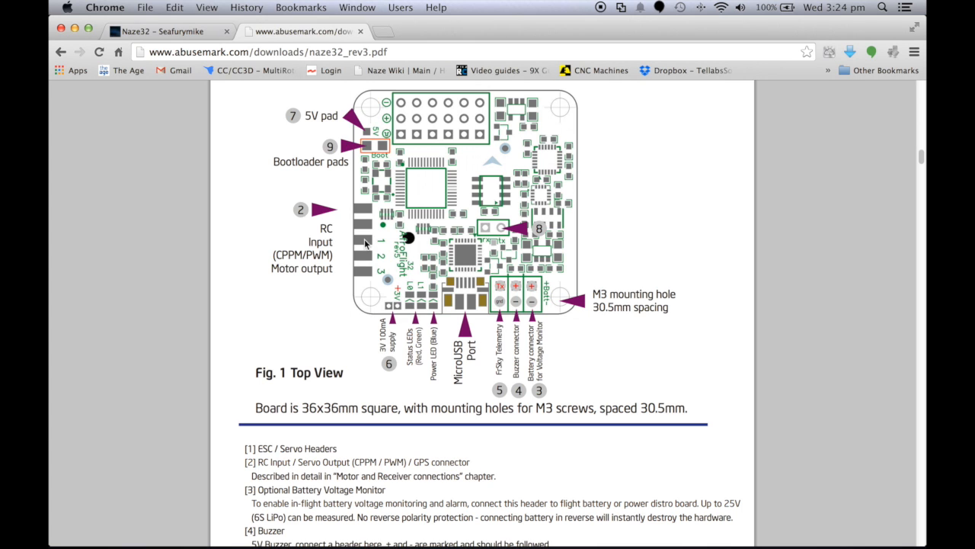
pyautogui.click(180, 32)
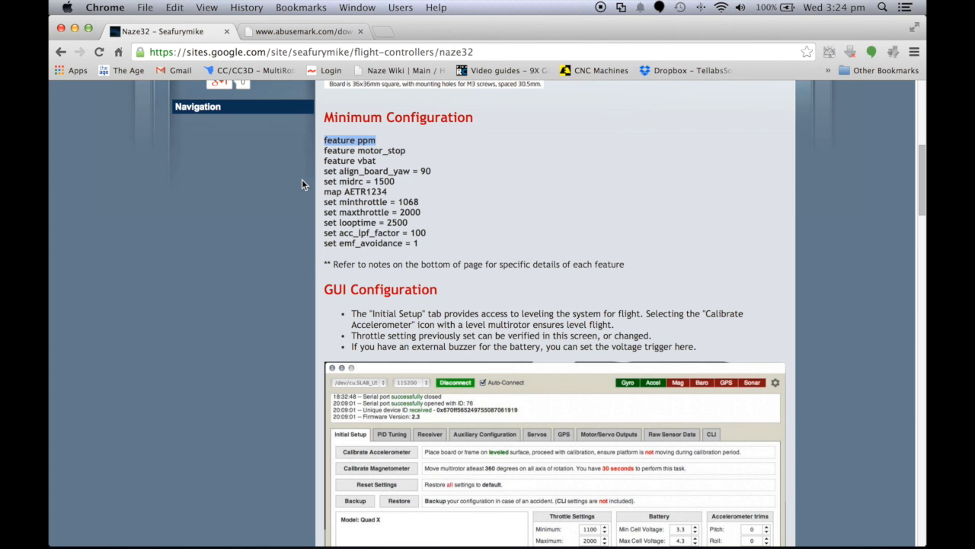
# Switch to Baseflight Configurator and list the board's enabled features by running "feature" in the CLI
pyautogui.press('super+Tab')
pyautogui.press('super+Tab')
pyautogui.press('super+Tab')
pyautogui.press('super+Tab')
pyautogui.press('super+Tab')
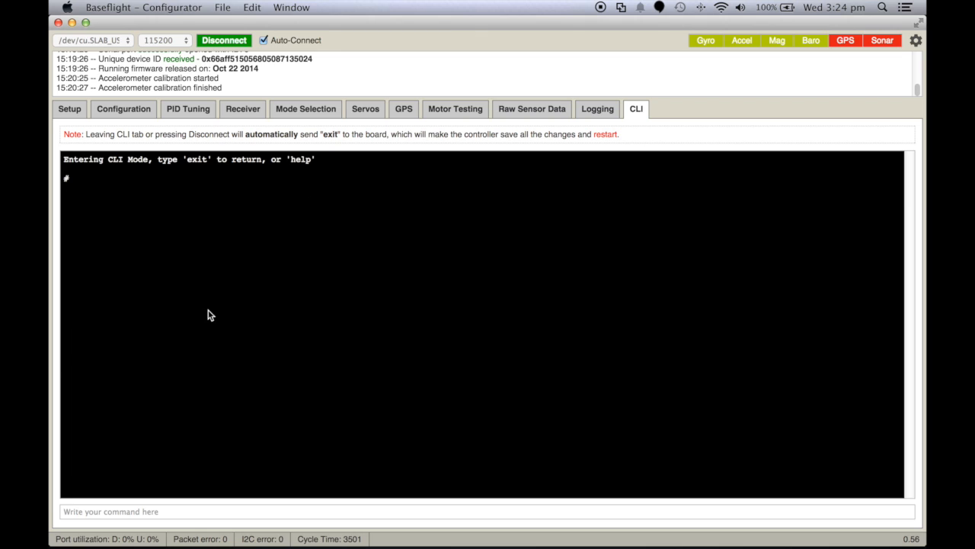
pyautogui.click(122, 510)
pyautogui.write('feature')
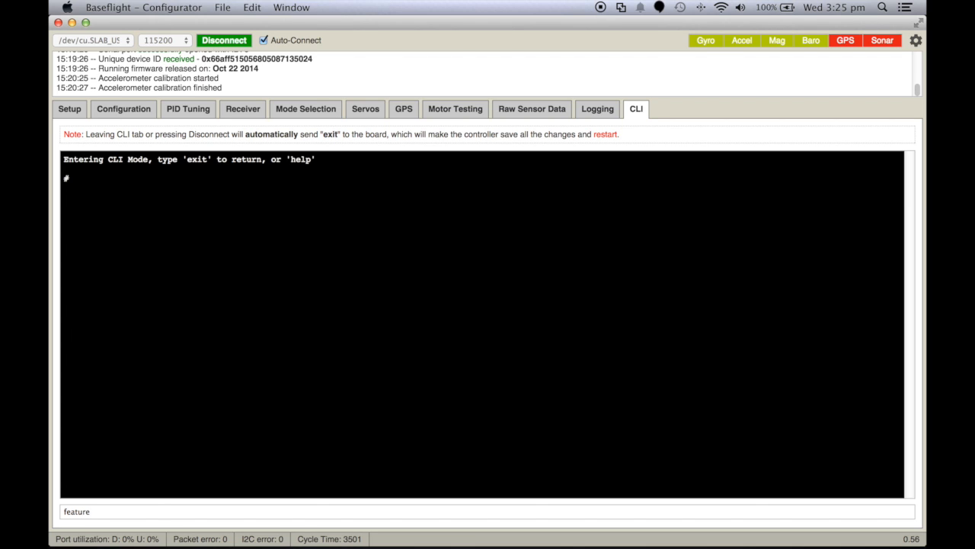
pyautogui.press('Return')
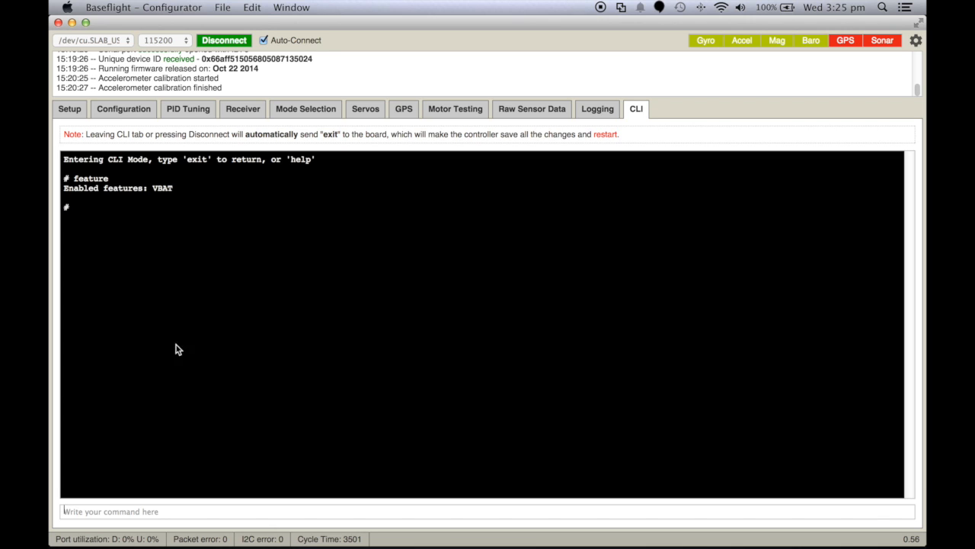
# Run the copied "feature ppm" command in the CLI and list the enabled features again with "feature"
pyautogui.press('super+v')
pyautogui.press('Return')
pyautogui.write('feature')
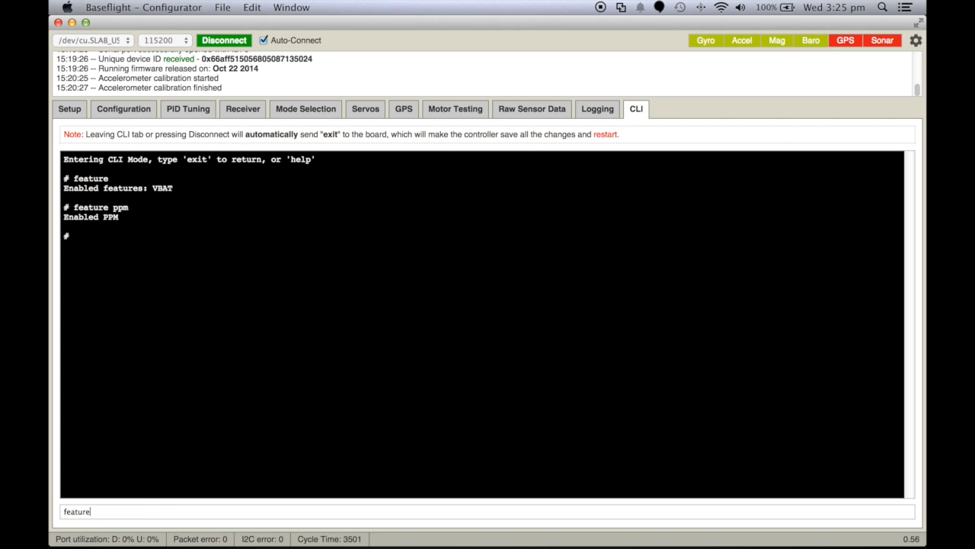
pyautogui.press('Return')
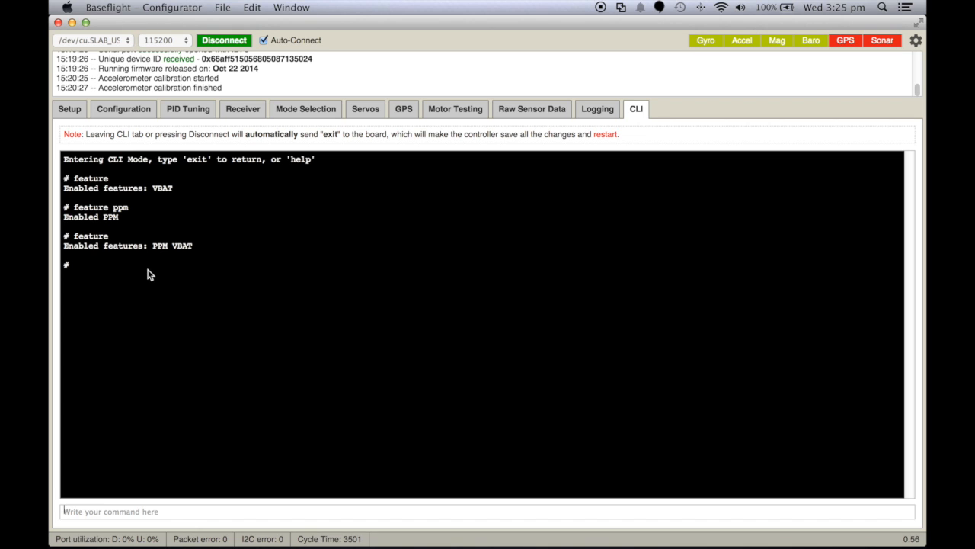
# Disable battery voltage monitoring with "feature -vbat" and check the enabled features with "feature"
pyautogui.write('feature -vbat')
pyautogui.press('Return')
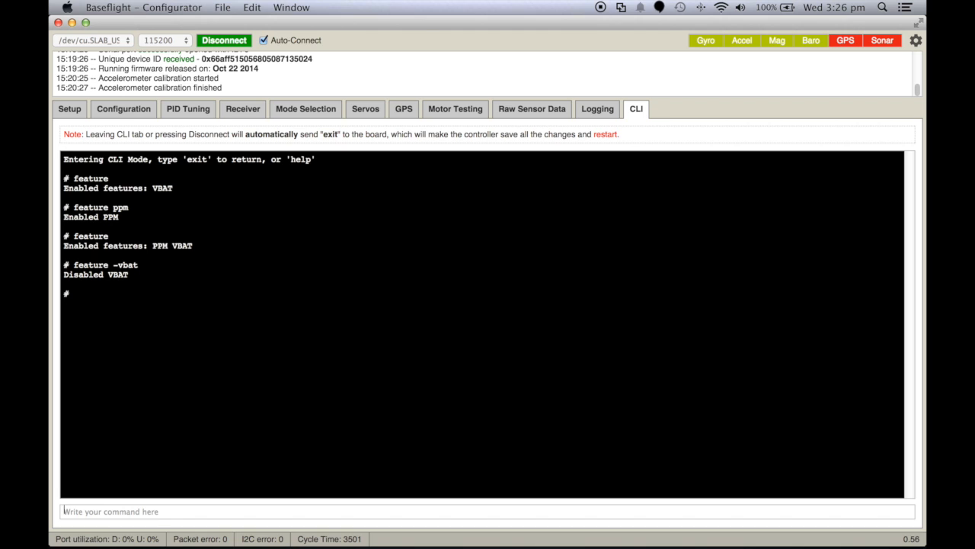
pyautogui.write('feature')
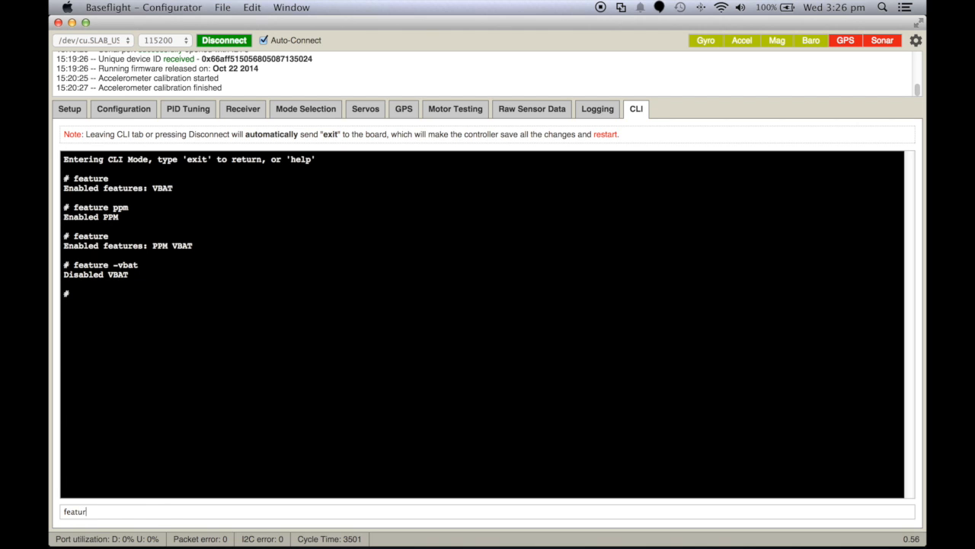
pyautogui.press('Return')
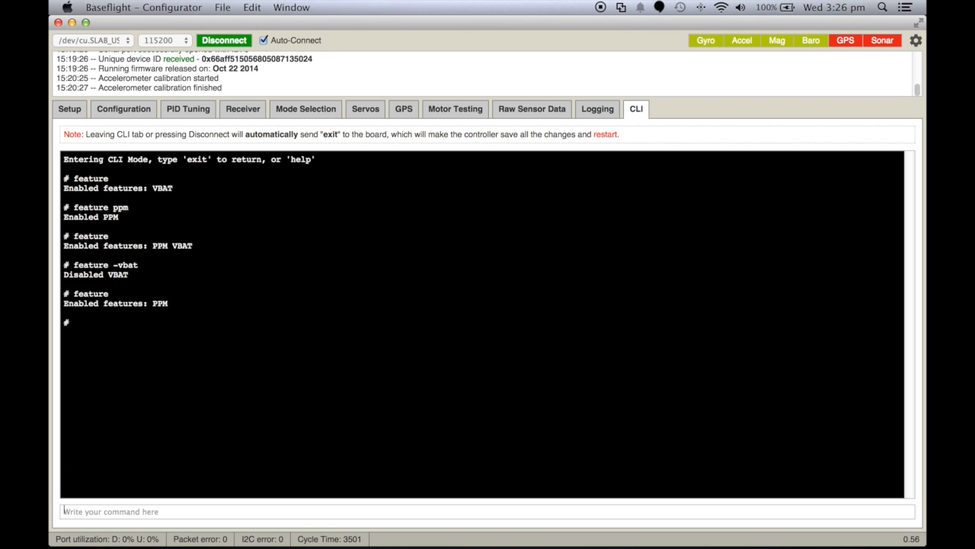
# Recall the earlier VBAT command in the CLI, remove its minus sign and run it as "feature vbat"
pyautogui.press('Up')
pyautogui.press('Up')
pyautogui.press('Left')
pyautogui.press('Left')
pyautogui.press('Left')
pyautogui.press('Left')
pyautogui.press('BackSpace')
pyautogui.press('Return')
# Switch to Chrome and copy the "feature motor_stop" command from the Minimum Configuration list
pyautogui.press('super+Tab')
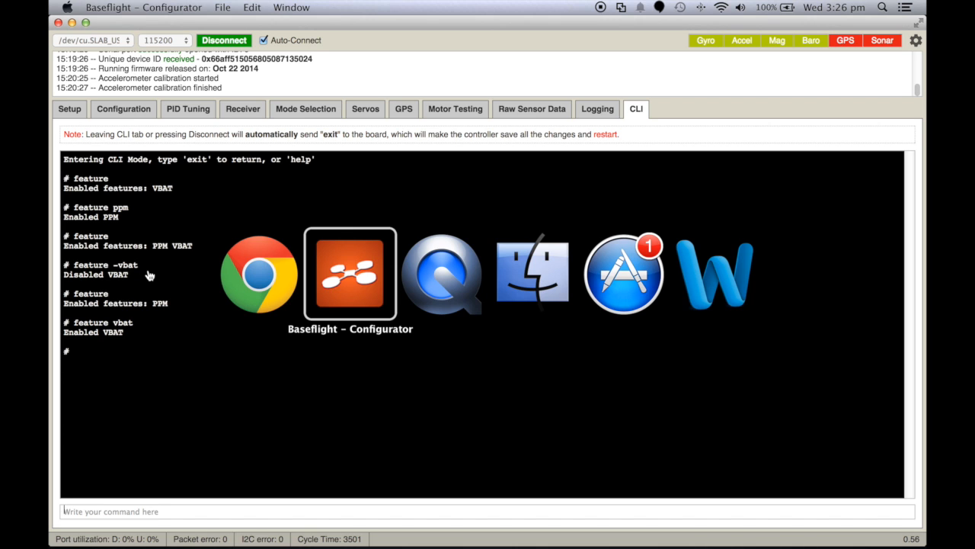
pyautogui.press('super+Tab')
pyautogui.press('super+Tab')
pyautogui.press('super+Tab')
pyautogui.press('super+Tab')
pyautogui.press('super+Tab')
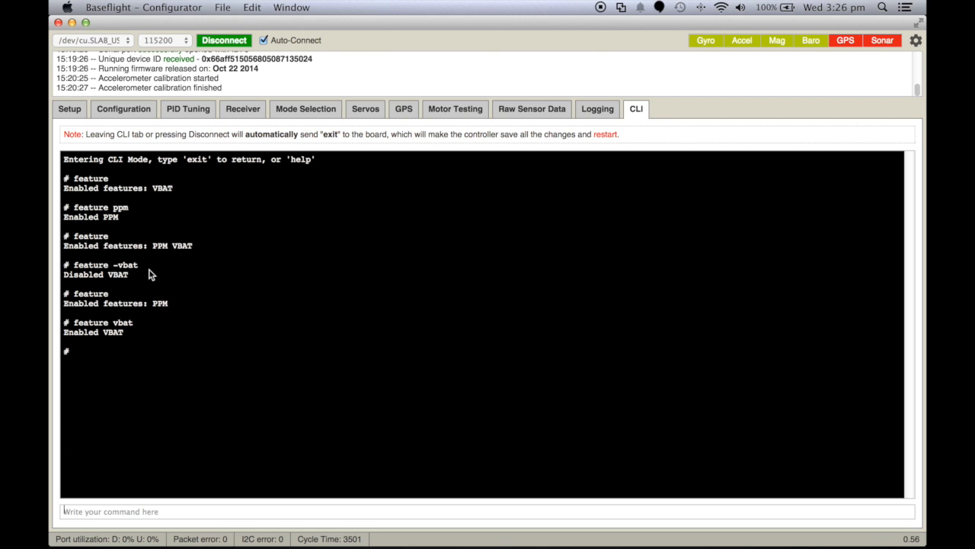
pyautogui.moveTo(279, 547)
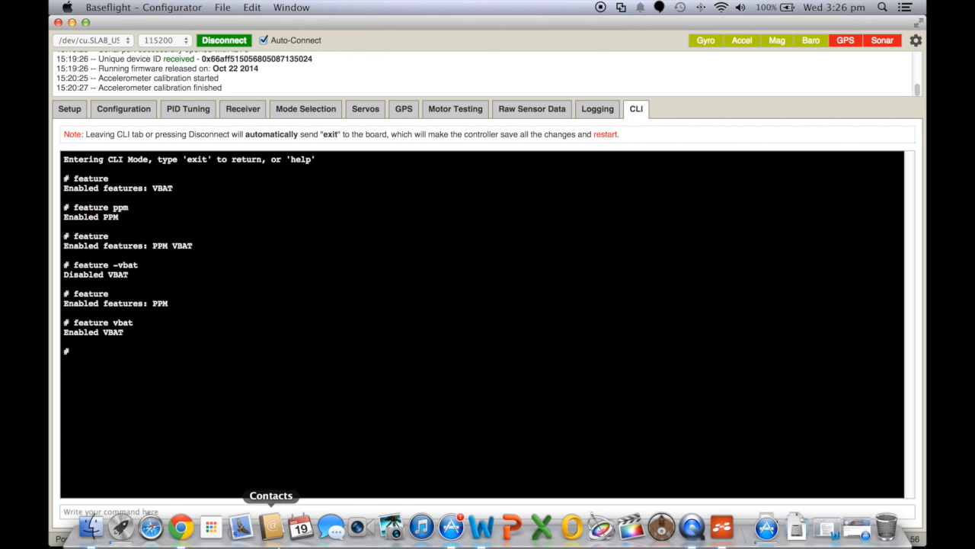
pyautogui.click(180, 527)
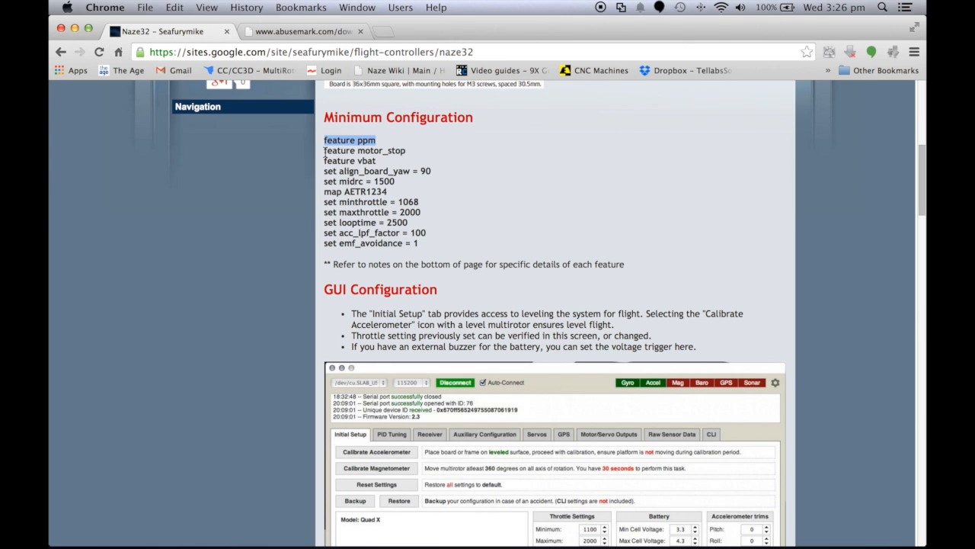
pyautogui.moveTo(325, 150); pyautogui.dragTo(405, 150)
pyautogui.press('super+c')
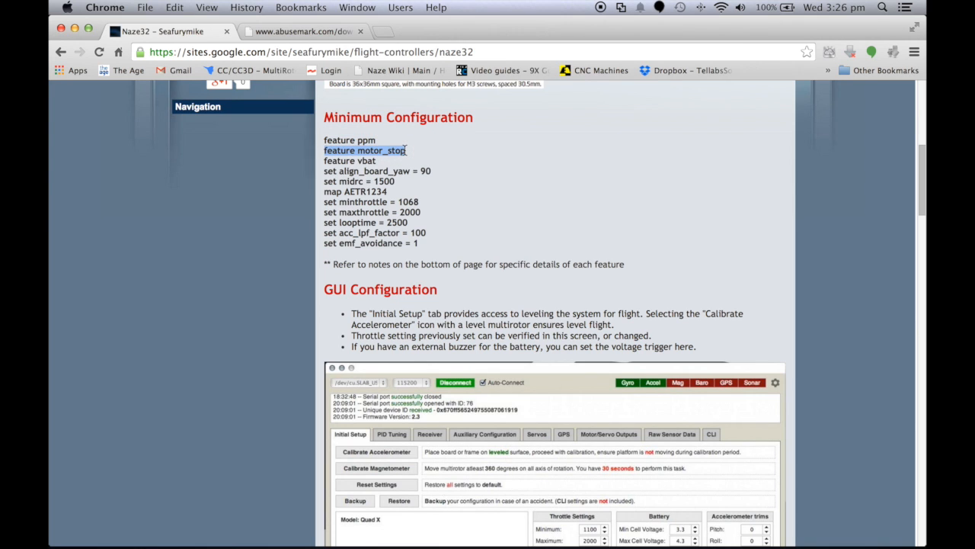
# Switch to Baseflight Configurator and run the copied "feature motor_stop" command in the CLI
pyautogui.press('super+Tab')
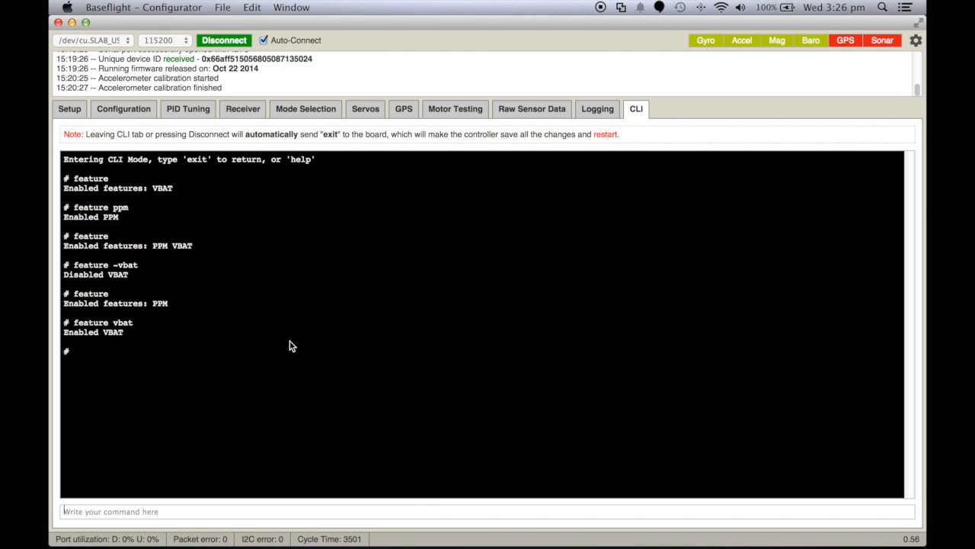
pyautogui.press('super+v')
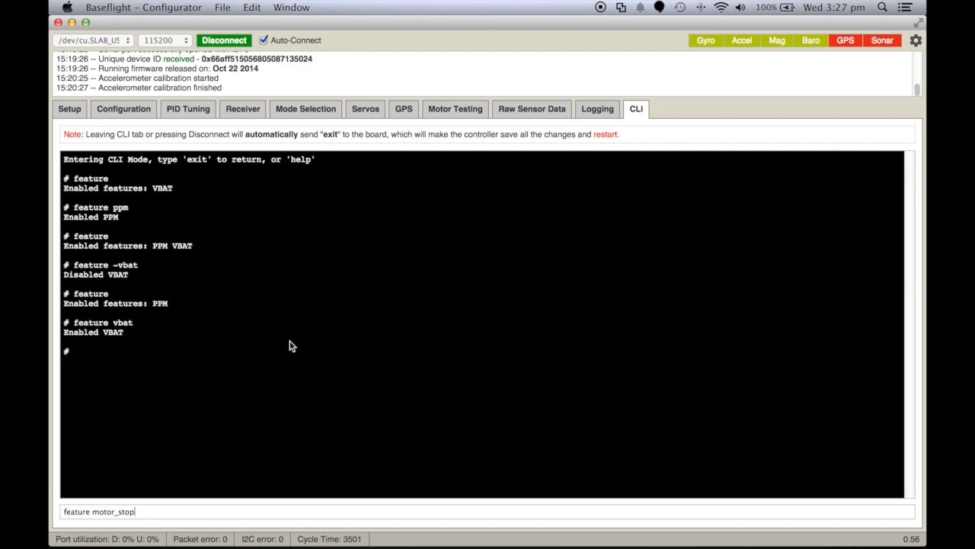
pyautogui.press('Return')
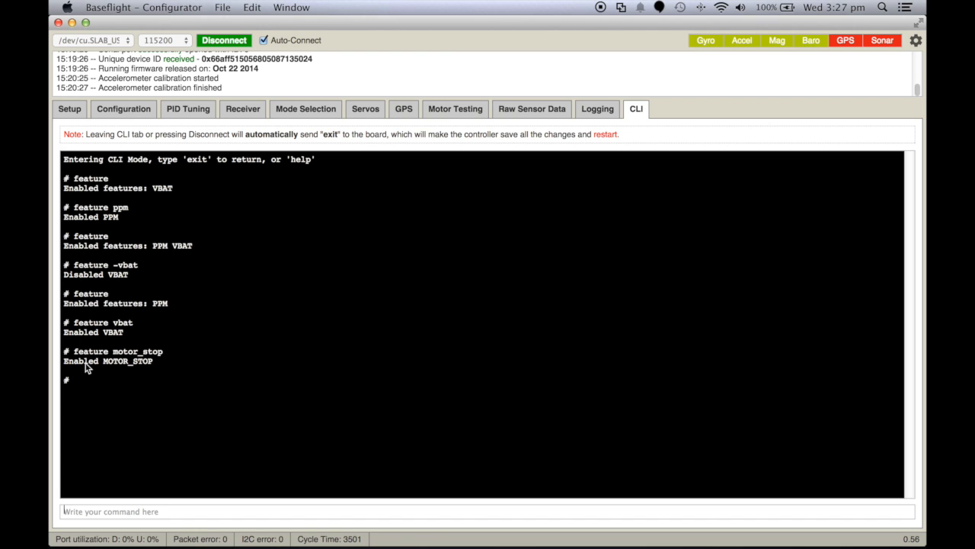
# Copy "set align_board_yaw = 90" from the Minimum Configuration list in Chrome and paste it into the Baseflight Configurator CLI command line
pyautogui.press('super+Tab')
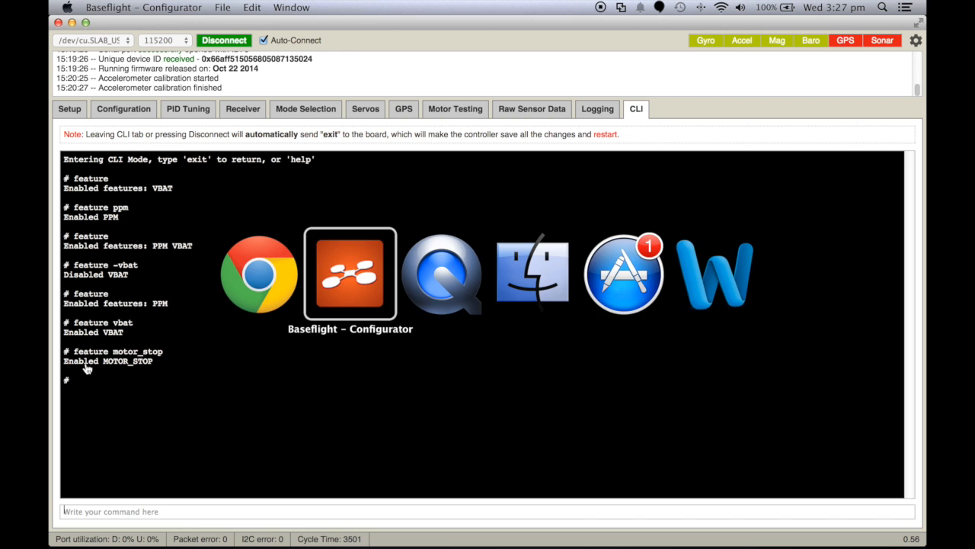
pyautogui.press('Escape')
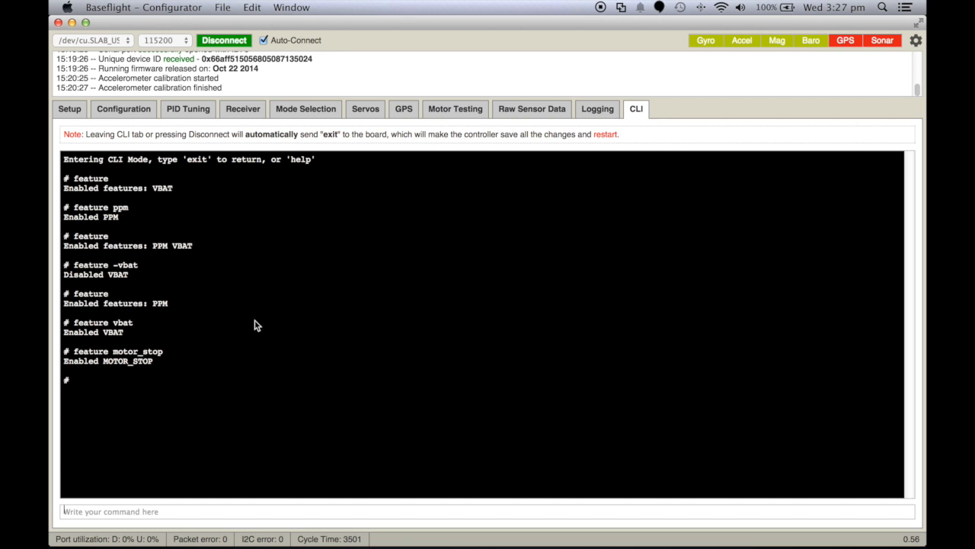
pyautogui.click(181, 527)
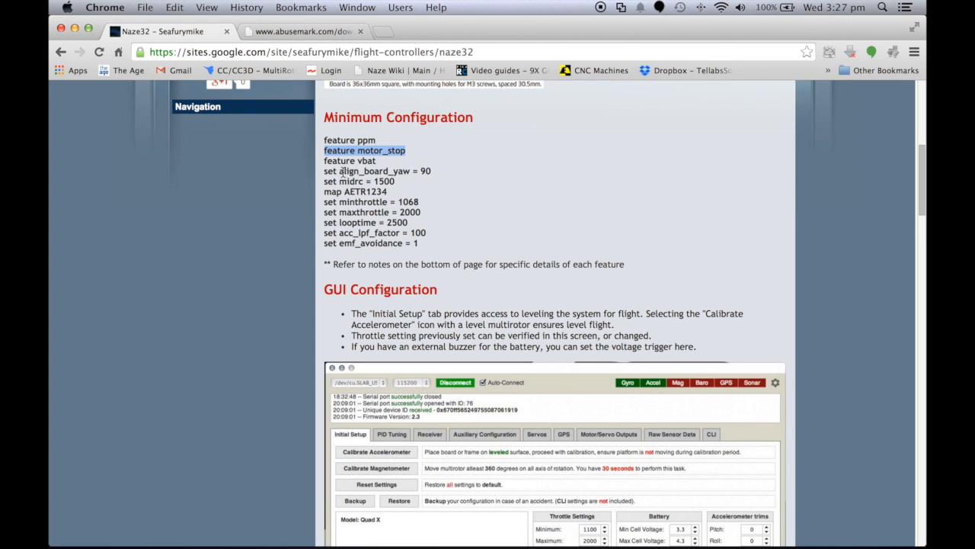
pyautogui.moveTo(326, 170); pyautogui.dragTo(434, 171)
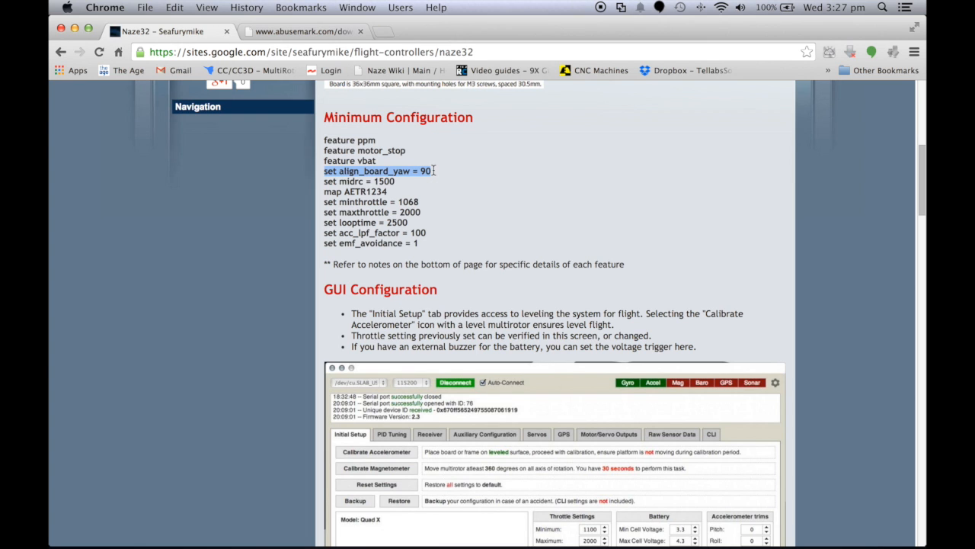
pyautogui.press('super+c')
pyautogui.press('super+Tab')
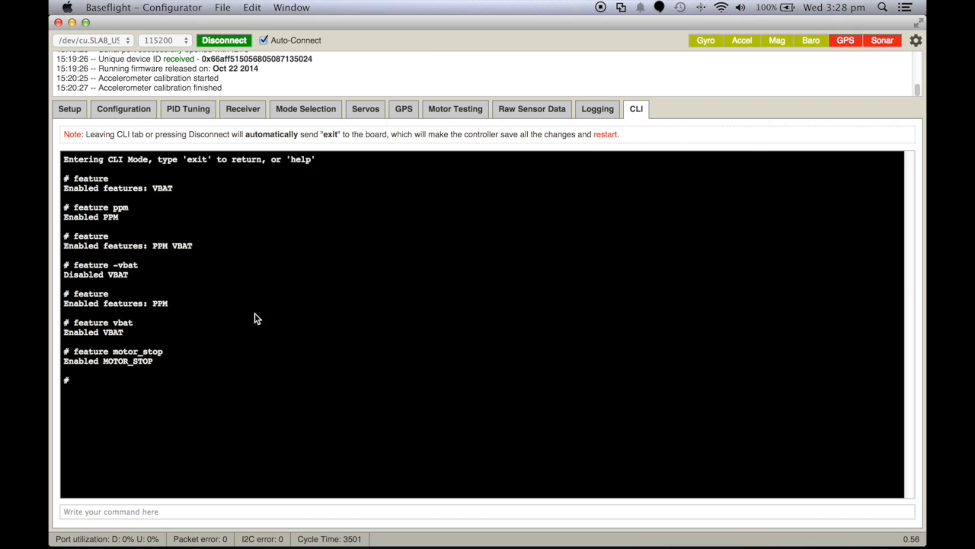
pyautogui.press('super+v')
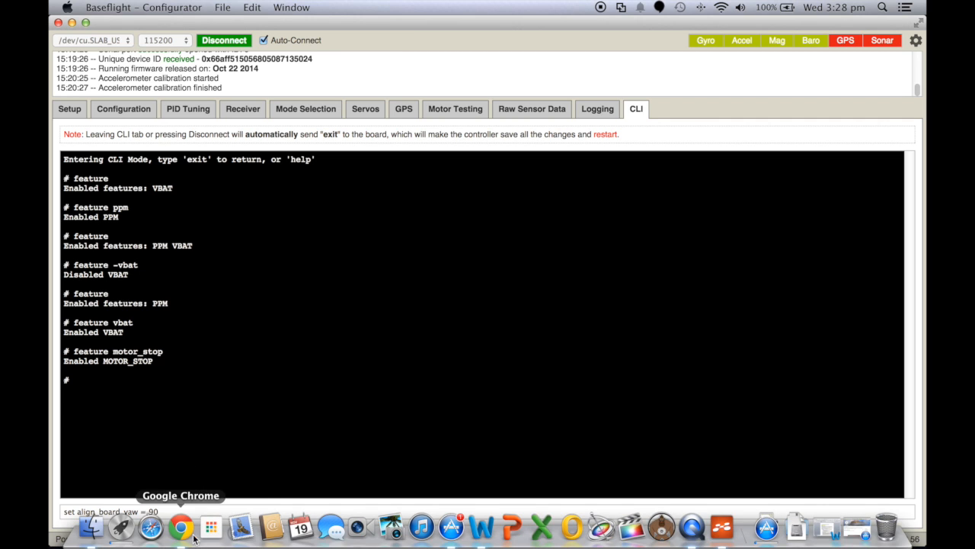
# Switch to Chrome and view the board's top view diagram in the naze32_rev3.pdf manual
pyautogui.click(191, 533)
pyautogui.click(309, 30)
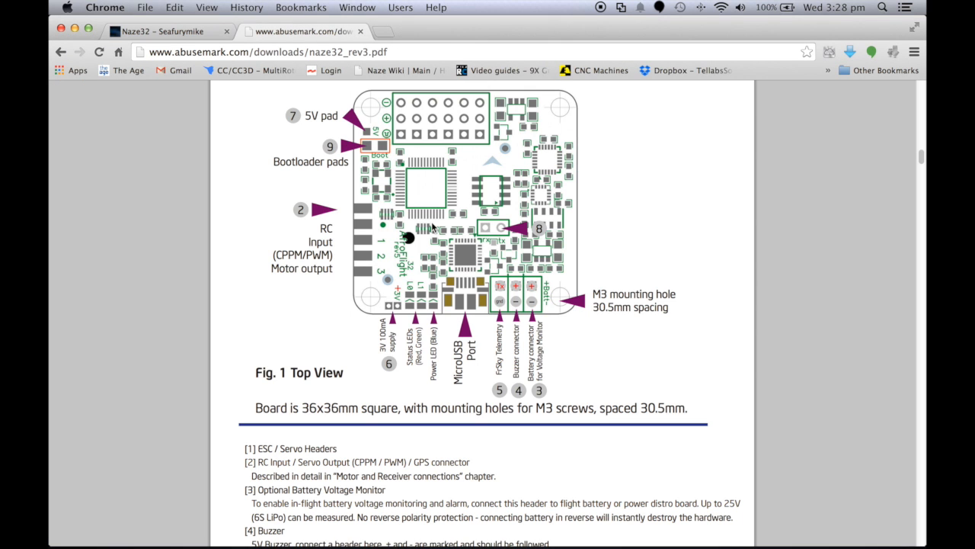
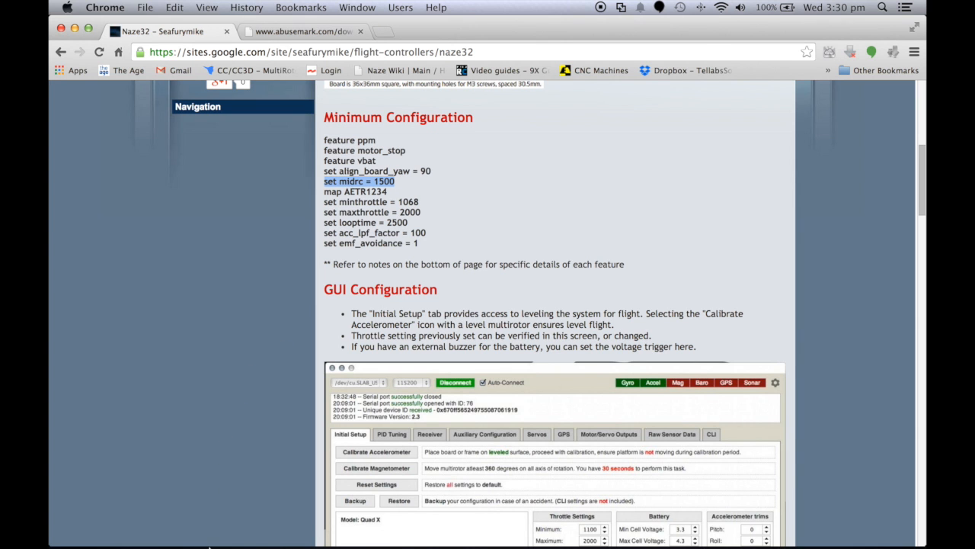
# Switch to Baseflight Configurator and run "set midrc = 1500" in the CLI
pyautogui.press('super+Tab')
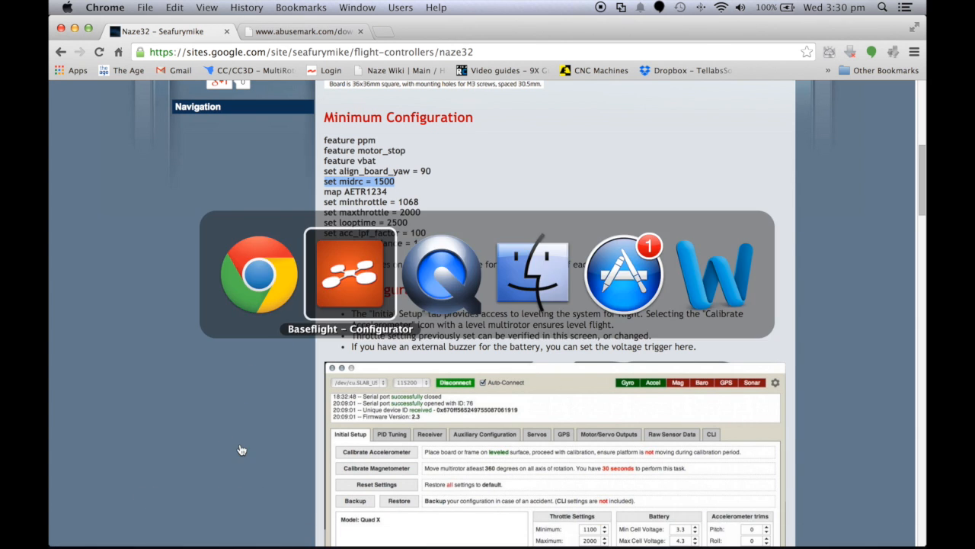
pyautogui.write('set midrc = 1500')
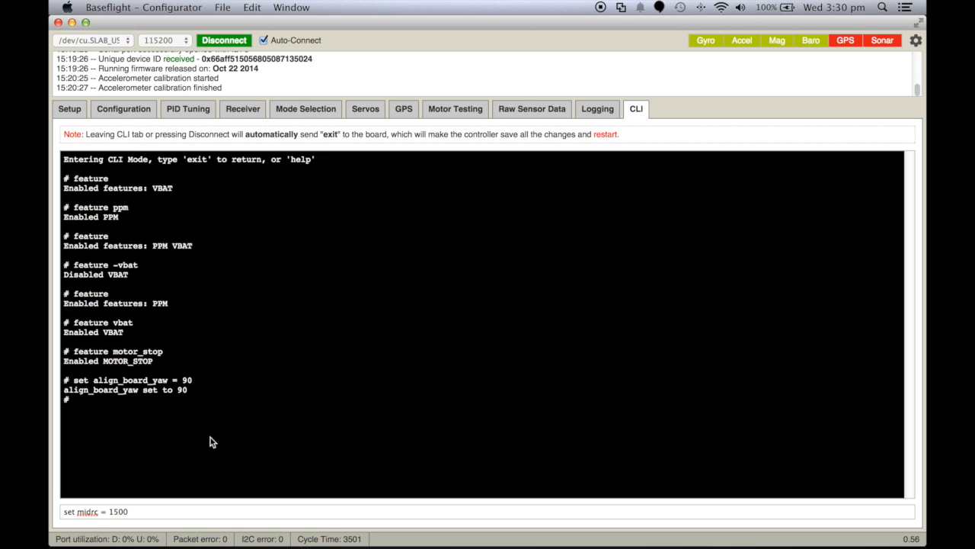
pyautogui.press('Return')
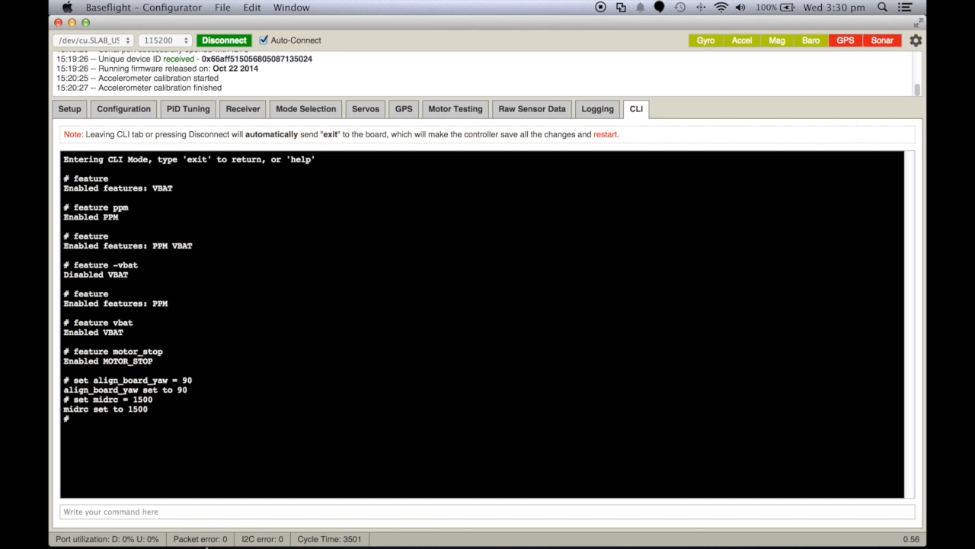
# Copy "map AETR1234" from the Minimum Configuration list in Chrome and run it in the Baseflight Configurator CLI
pyautogui.moveTo(211, 533)
pyautogui.click(180, 530)
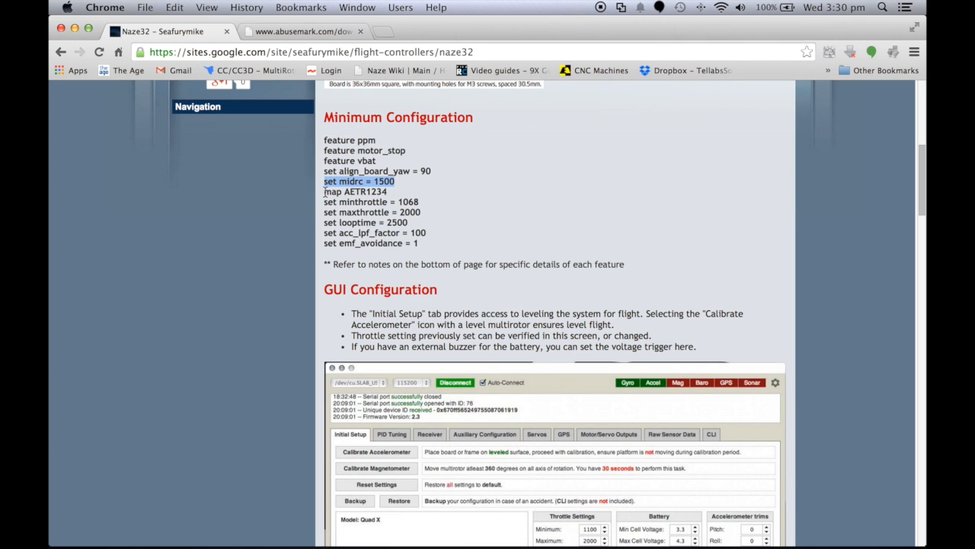
pyautogui.doubleClick(331, 192)
pyautogui.moveTo(354, 187); pyautogui.dragTo(391, 191)
pyautogui.press('super+c')
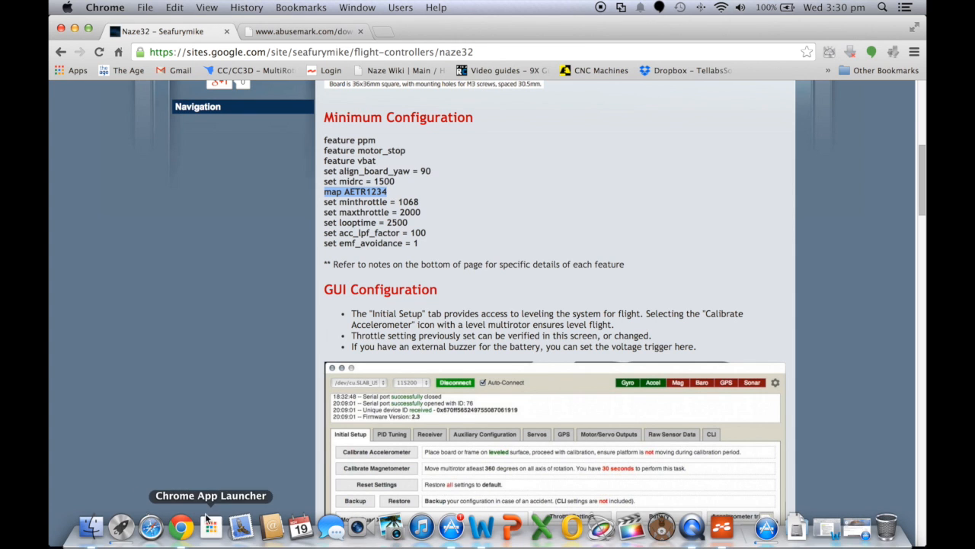
pyautogui.press('super+Tab')
pyautogui.press('super+v')
pyautogui.press('Return')
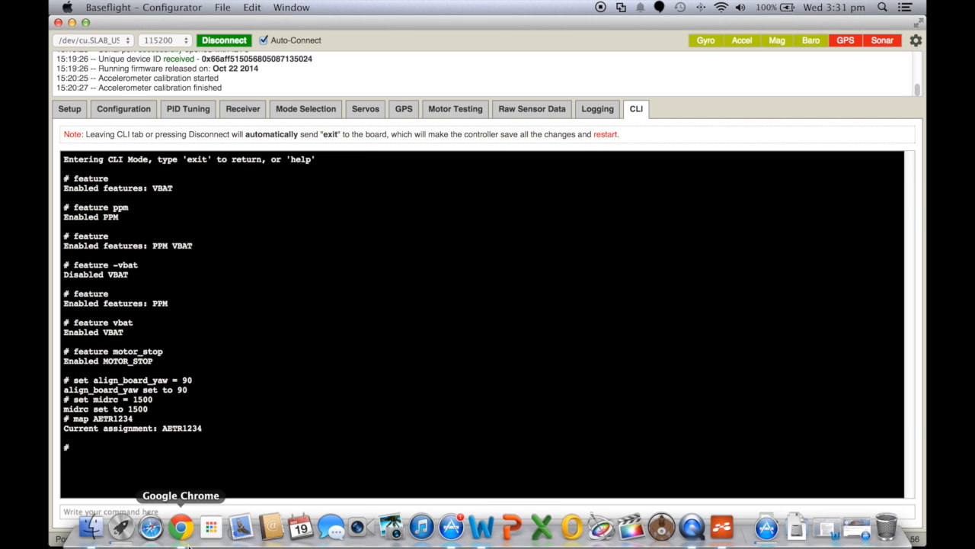
# Copy "set minthrottle = 1068" from the Minimum Configuration list in Chrome and run it in the Baseflight Configurator CLI
pyautogui.click(183, 527)
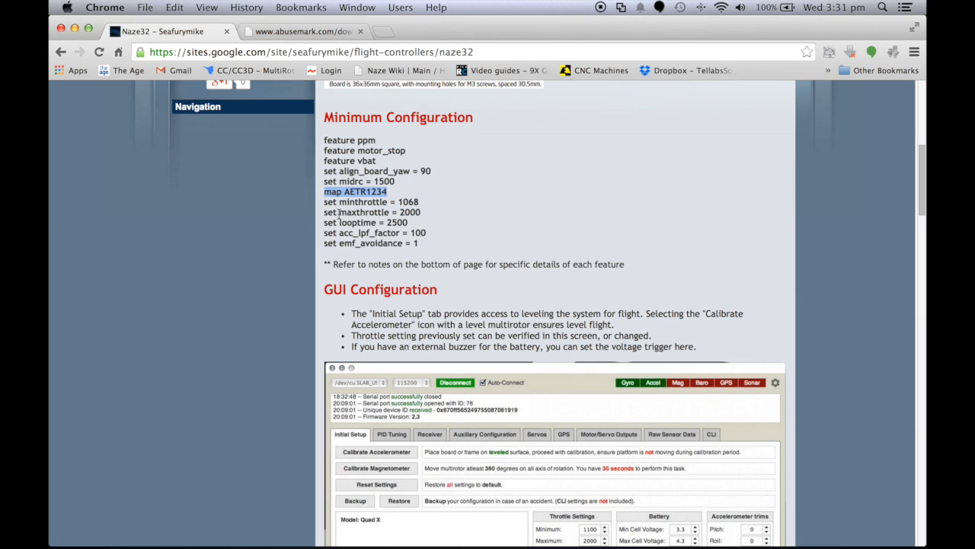
pyautogui.moveTo(324, 201); pyautogui.dragTo(421, 203)
pyautogui.press('super+c')
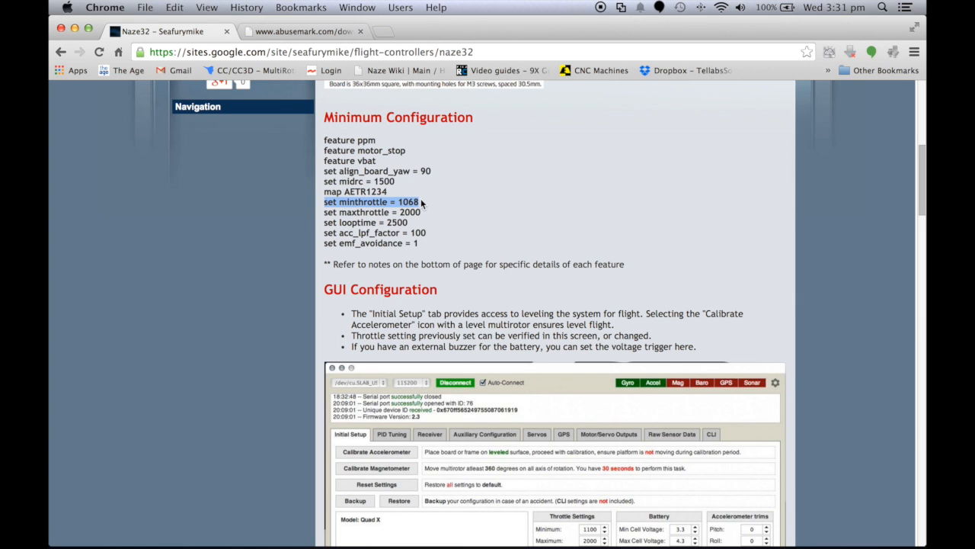
pyautogui.moveTo(209, 539)
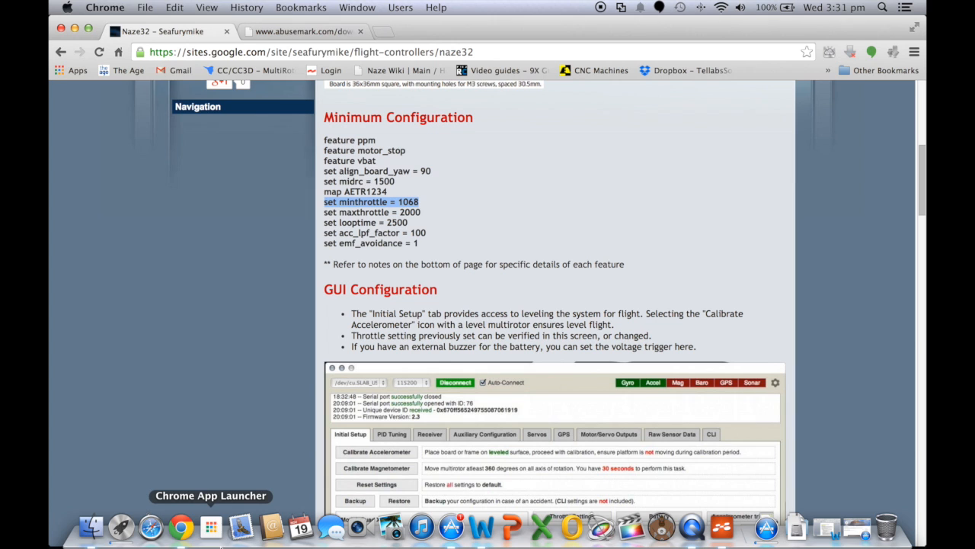
pyautogui.click(211, 528)
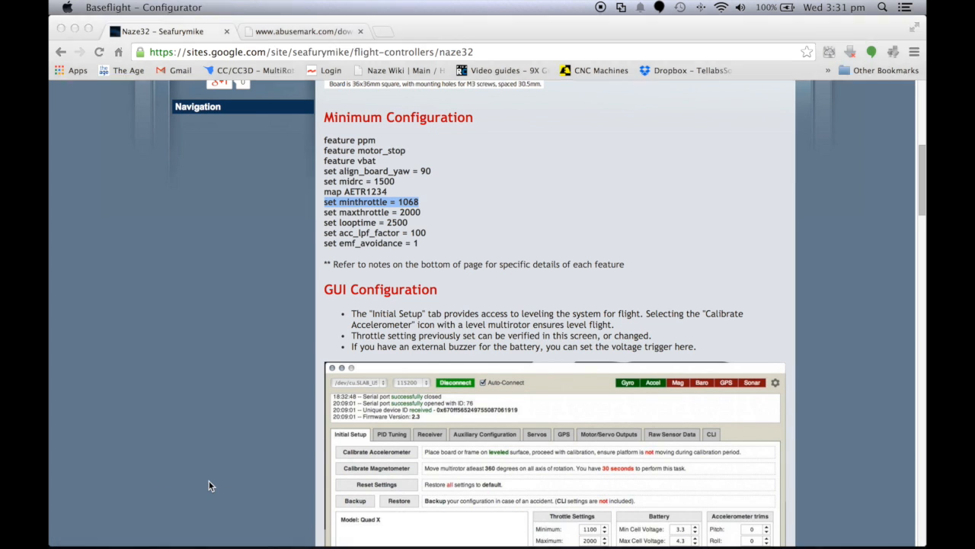
pyautogui.press('super+v')
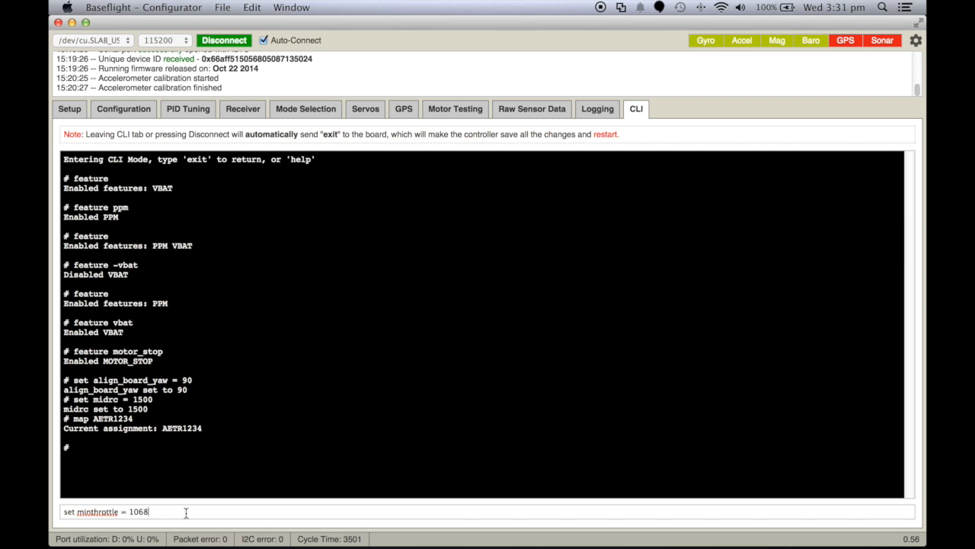
pyautogui.press('Return')
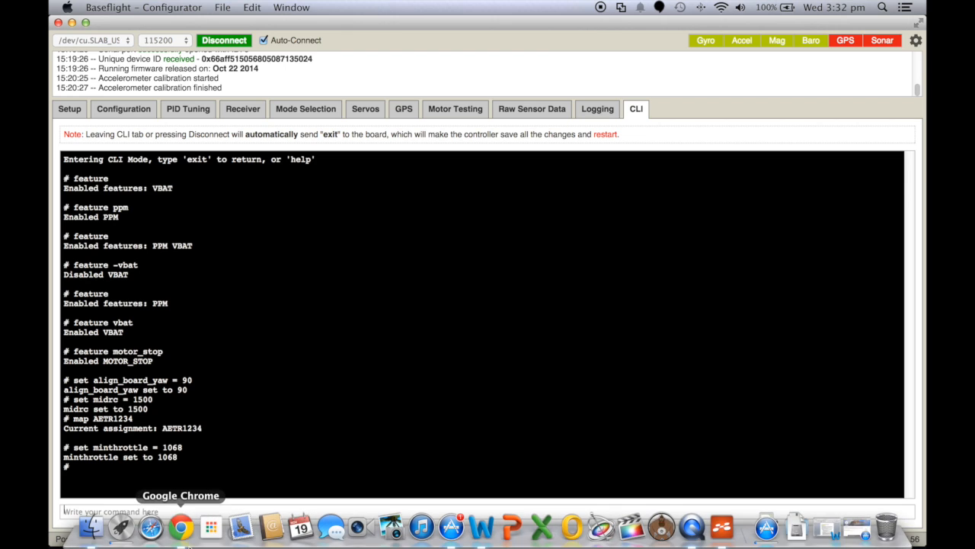
# Copy "set maxthrottle = 2000" from the Minimum Configuration list in Chrome and run it in the Baseflight Configurator CLI
pyautogui.click(182, 527)
pyautogui.moveTo(421, 213); pyautogui.dragTo(325, 218)
pyautogui.press('super+c')
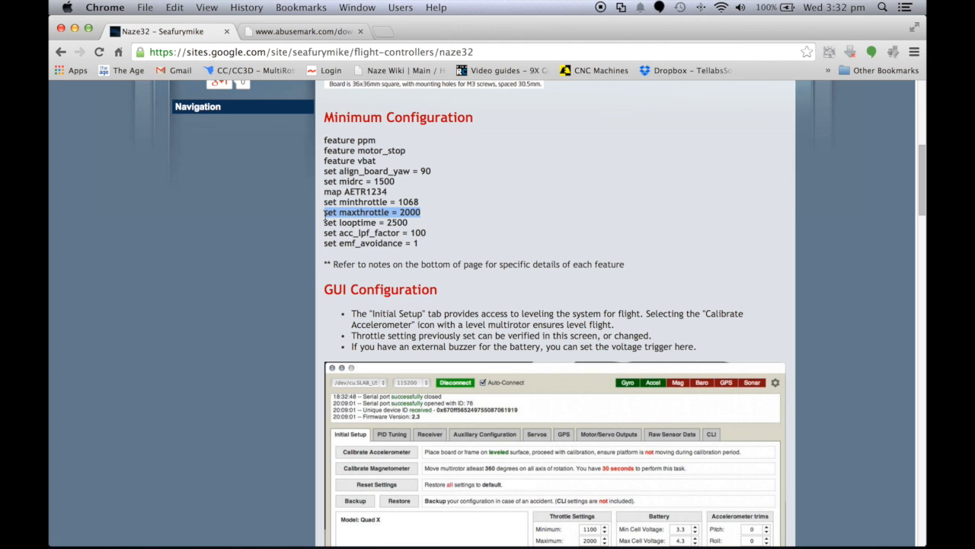
pyautogui.press('super+Tab')
pyautogui.press('super+v')
pyautogui.press('Return')
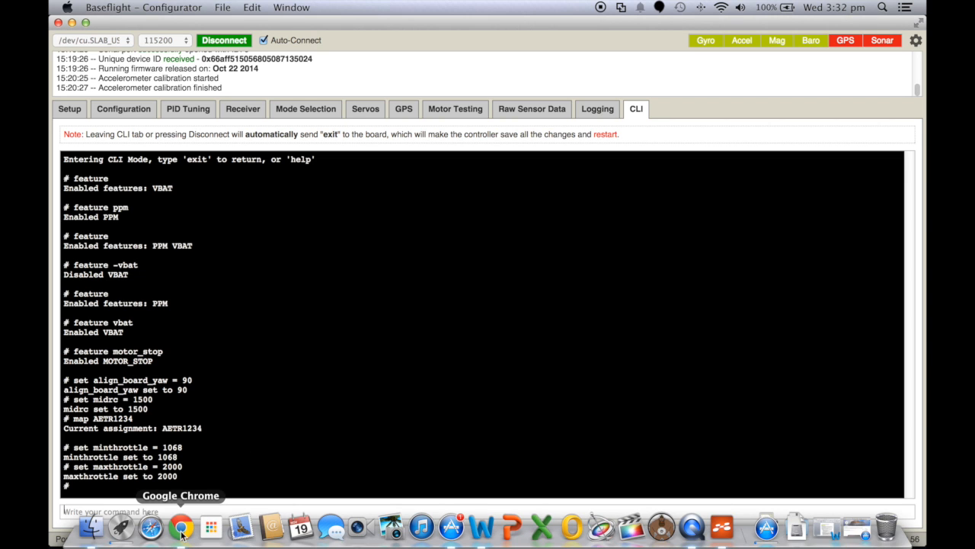
# Copy "set looptime = 2500" from the Minimum Configuration list in Chrome and run it in the Baseflight Configurator CLI
pyautogui.click(178, 530)
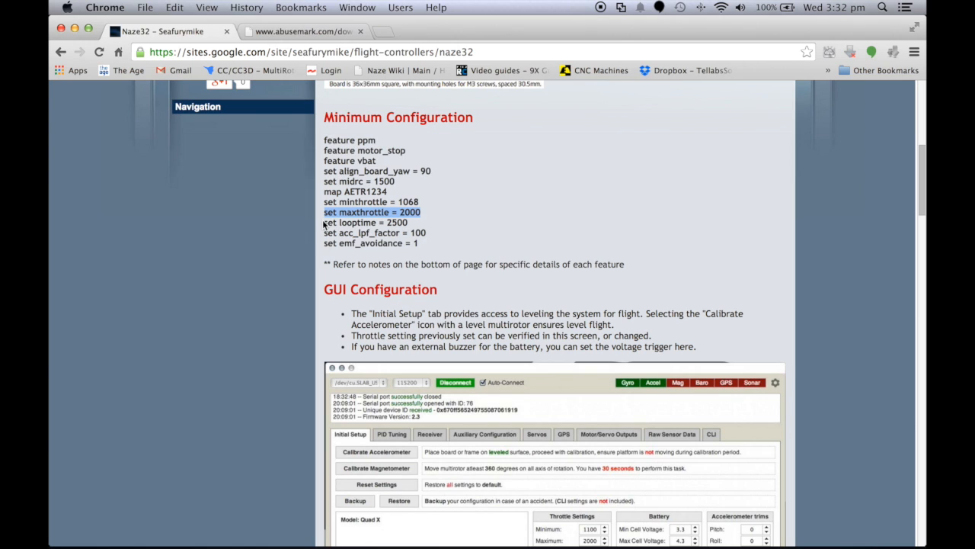
pyautogui.moveTo(324, 222); pyautogui.dragTo(409, 220)
pyautogui.press('super+c')
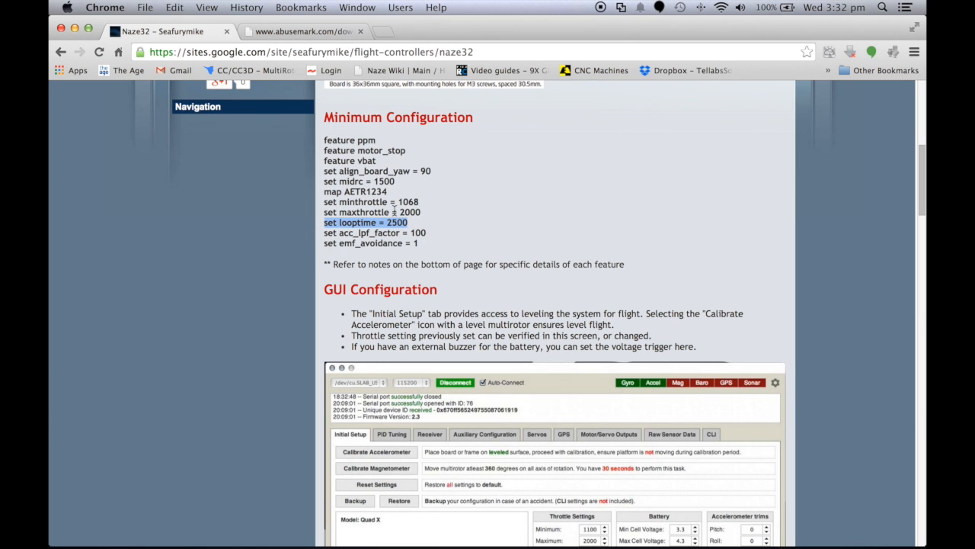
pyautogui.press('super+Tab')
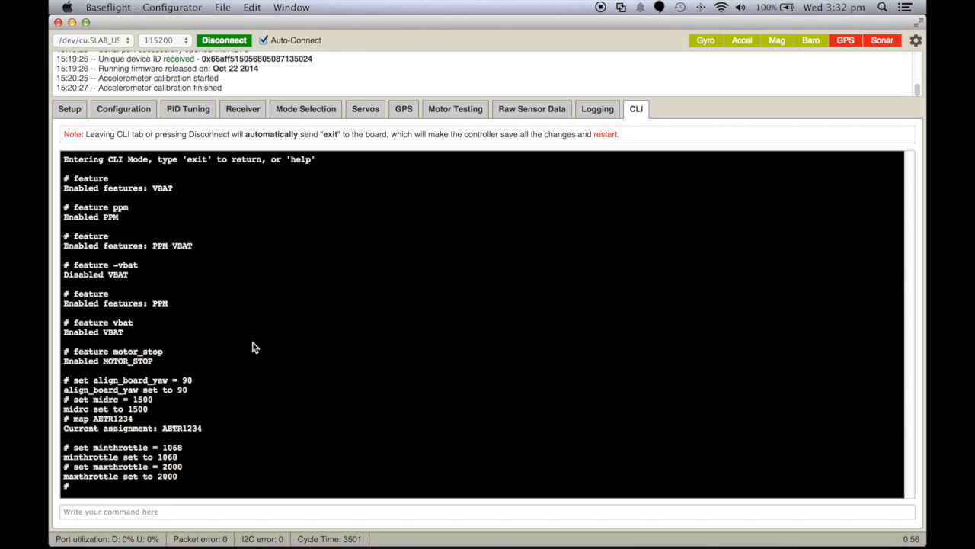
pyautogui.press('super+v')
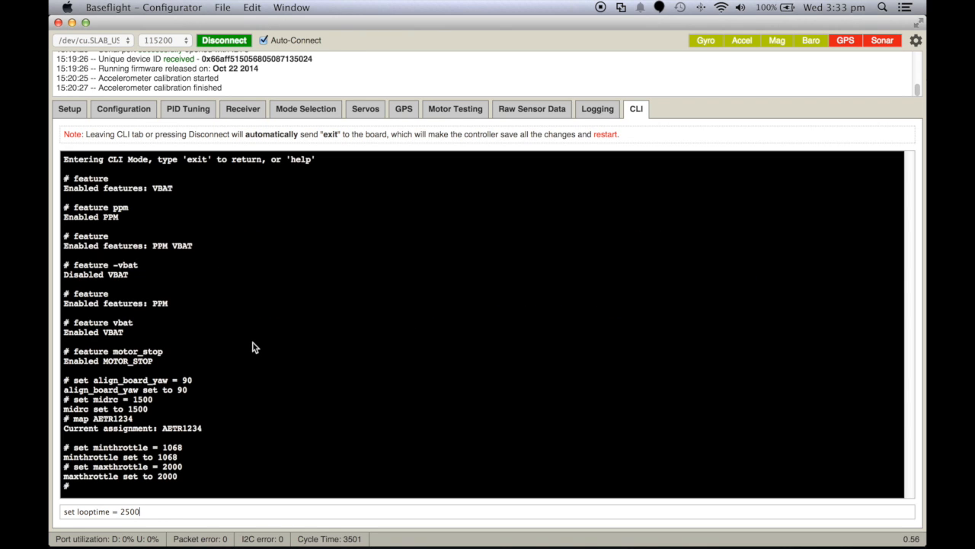
pyautogui.press('Return')
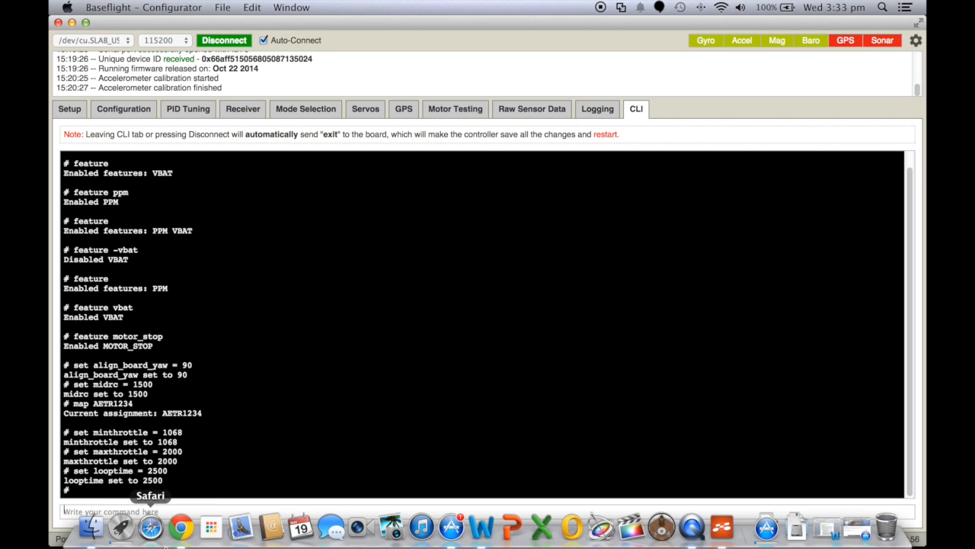
# Switch to Chrome and read the Looptime notes and frequency table further down the Naze32 page
pyautogui.click(185, 527)
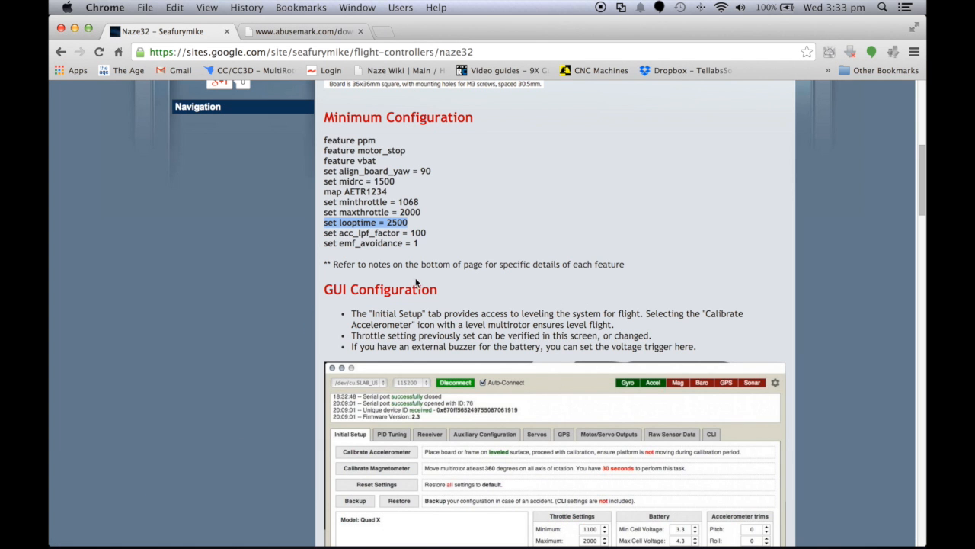
pyautogui.scroll(-2, 429, 268)
pyautogui.scroll(-15, 431, 272)
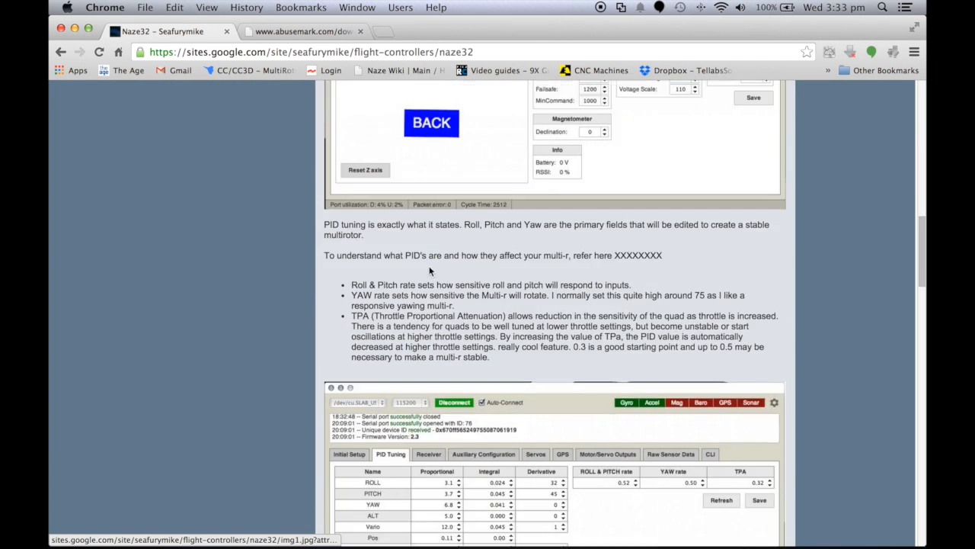
pyautogui.scroll(-10, 427, 272)
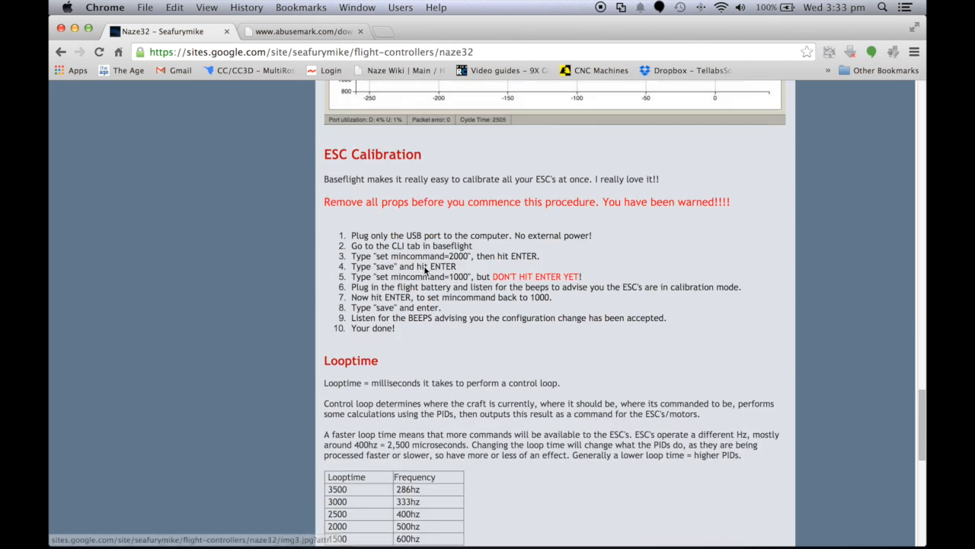
pyautogui.scroll(-1, 420, 266)
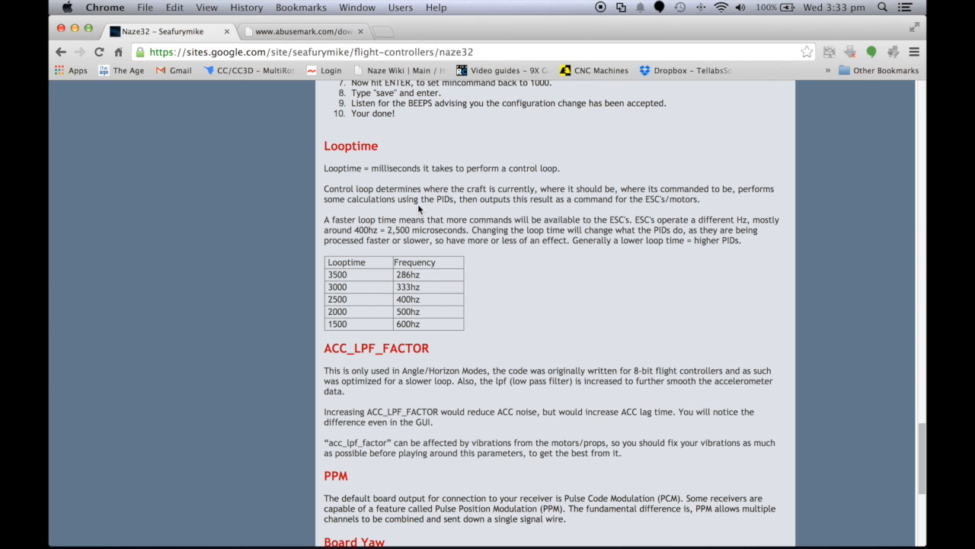
# Return to the Minimum Configuration list on the Naze32 page and copy the "set acc_lpf_factor = 100" command
pyautogui.scroll(15, 418, 203)
pyautogui.scroll(10, 418, 203)
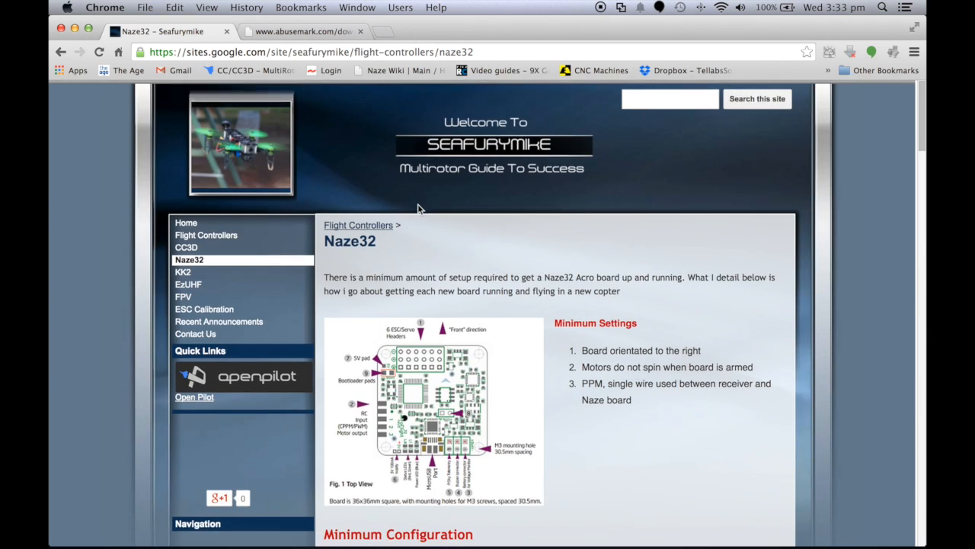
pyautogui.scroll(-10, 418, 206)
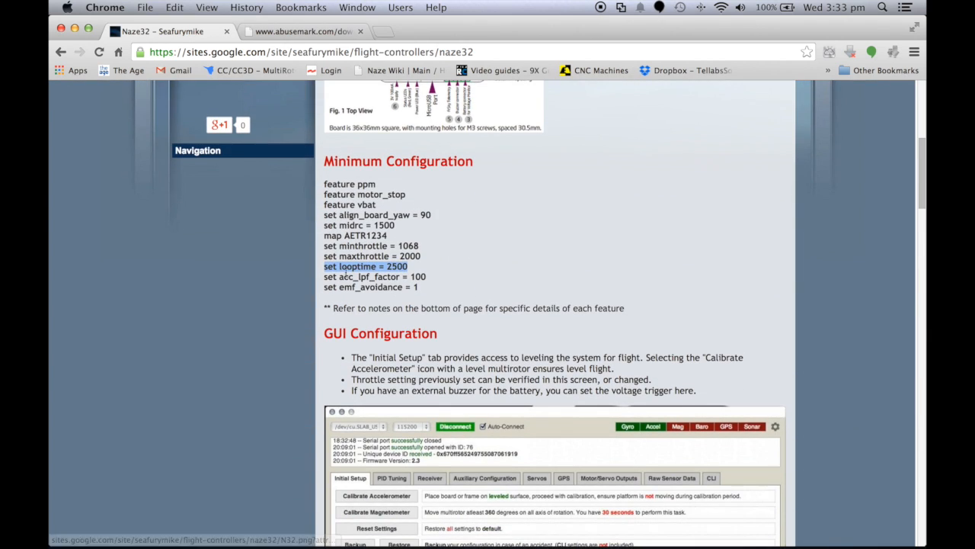
pyautogui.moveTo(326, 278); pyautogui.dragTo(412, 286)
pyautogui.click(430, 279)
pyautogui.tripleClick(427, 279)
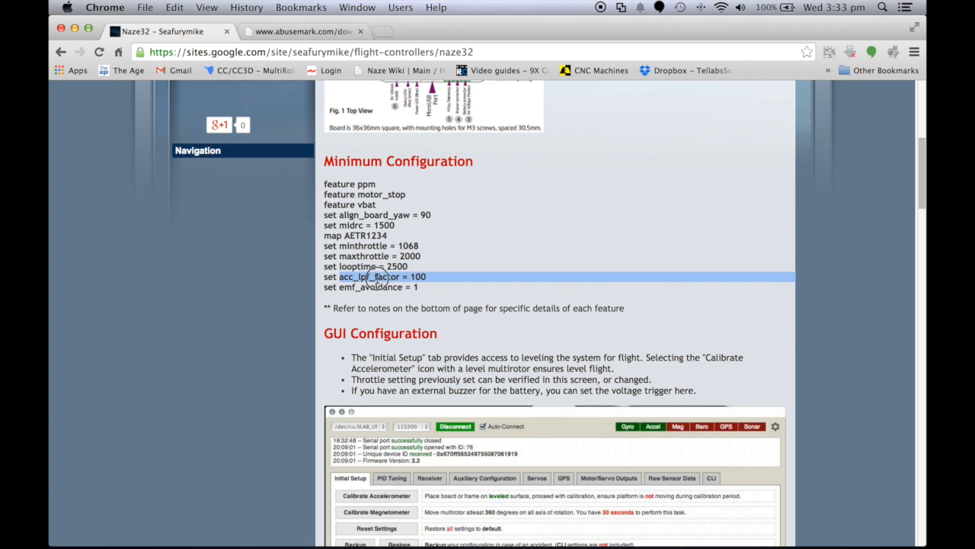
pyautogui.tripleClick(368, 280)
pyautogui.moveTo(366, 282); pyautogui.dragTo(423, 277)
pyautogui.press('super+c')
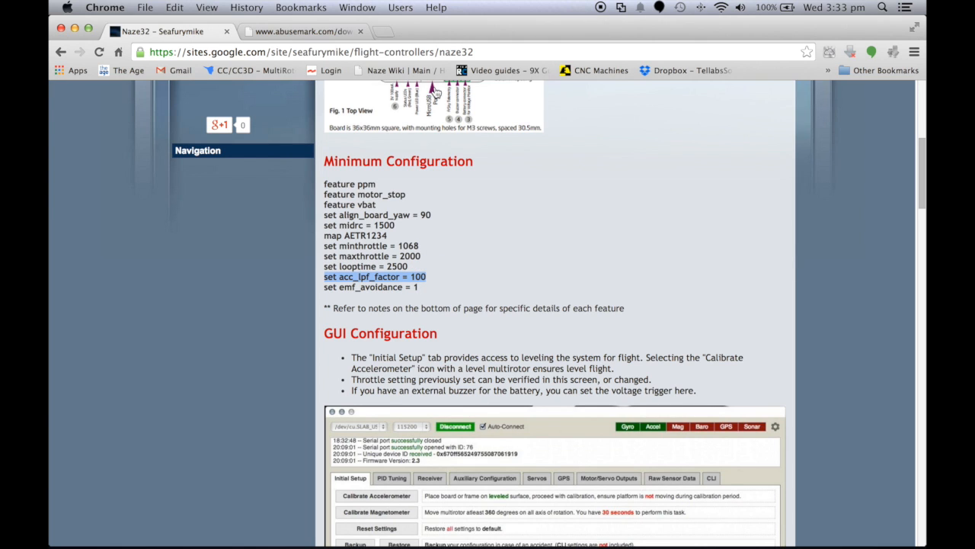
# Run the copied "set acc_lpf_factor = 100" command in the Baseflight Configurator CLI
pyautogui.press('super+Tab')
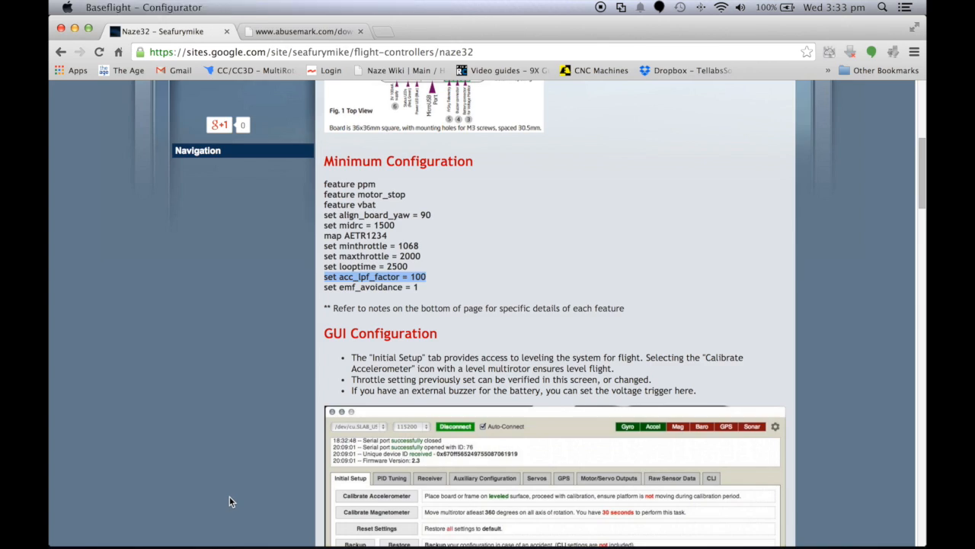
pyautogui.press('super+v')
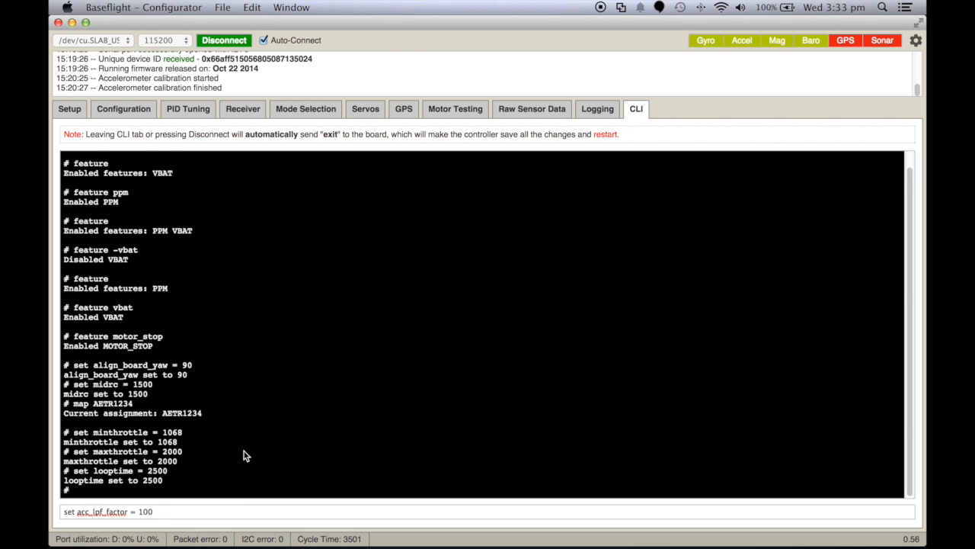
pyautogui.press('Return')
# Copy "set emf_avoidance = 1" from the Minimum Configuration list in Chrome and run it in the Baseflight Configurator CLI
pyautogui.press('super+Tab')
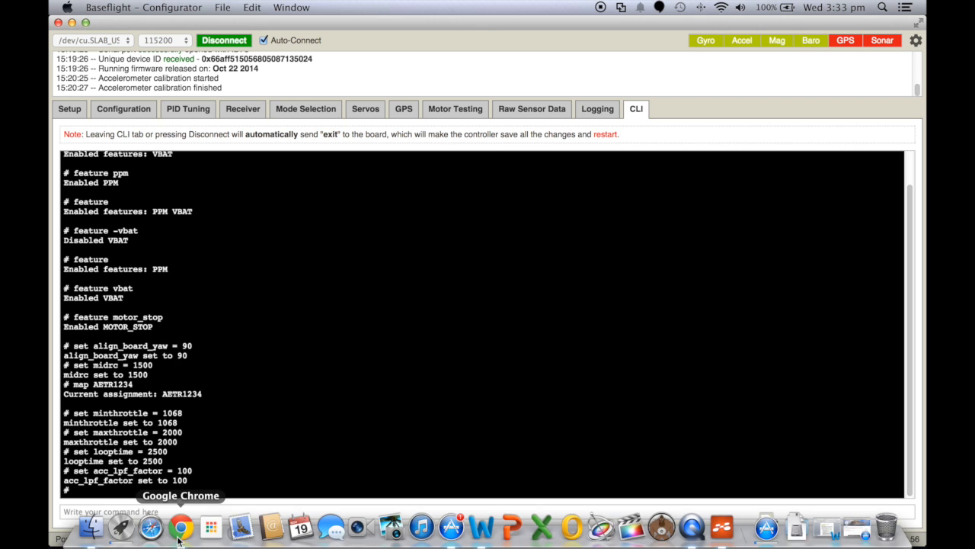
pyautogui.click(181, 526)
pyautogui.moveTo(326, 289); pyautogui.dragTo(419, 287)
pyautogui.press('super+c')
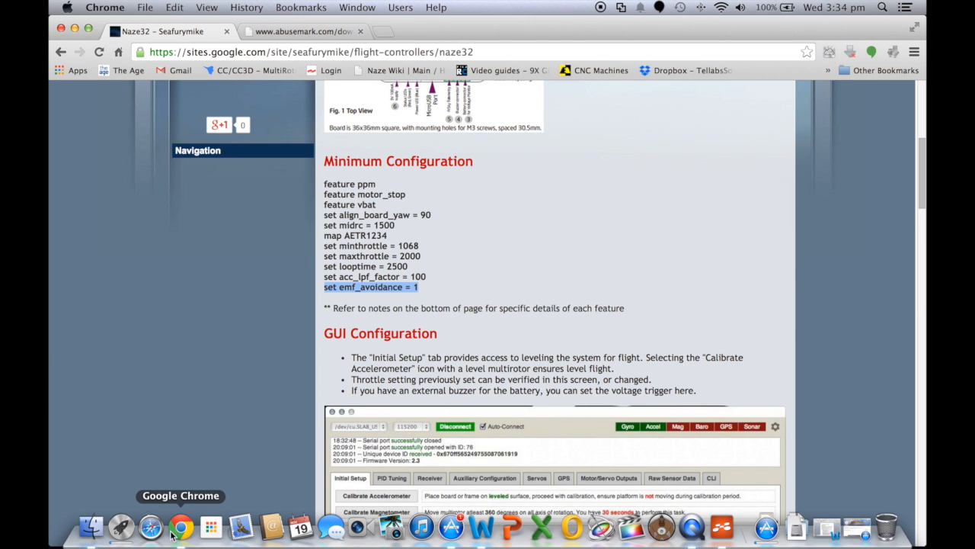
pyautogui.press('super+Tab')
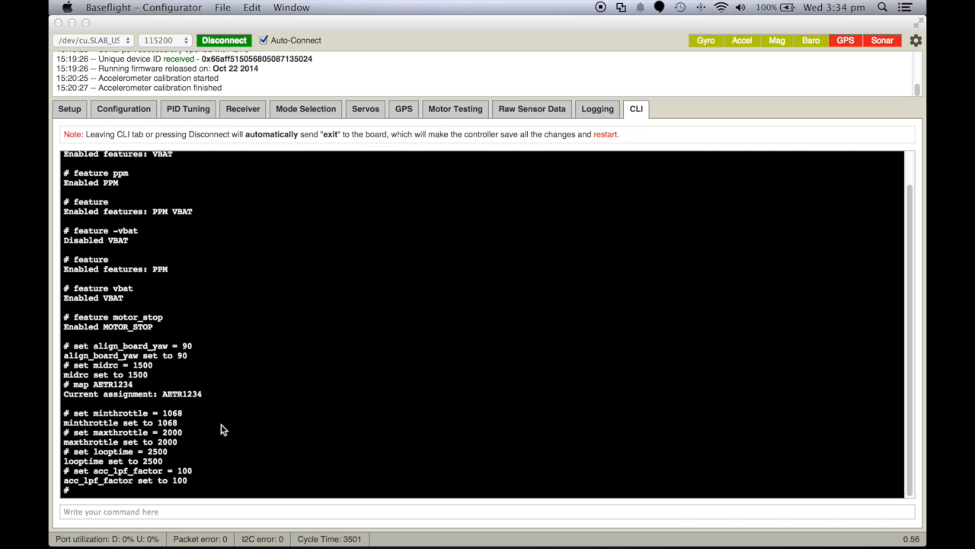
pyautogui.press('super+v')
pyautogui.press('Return')
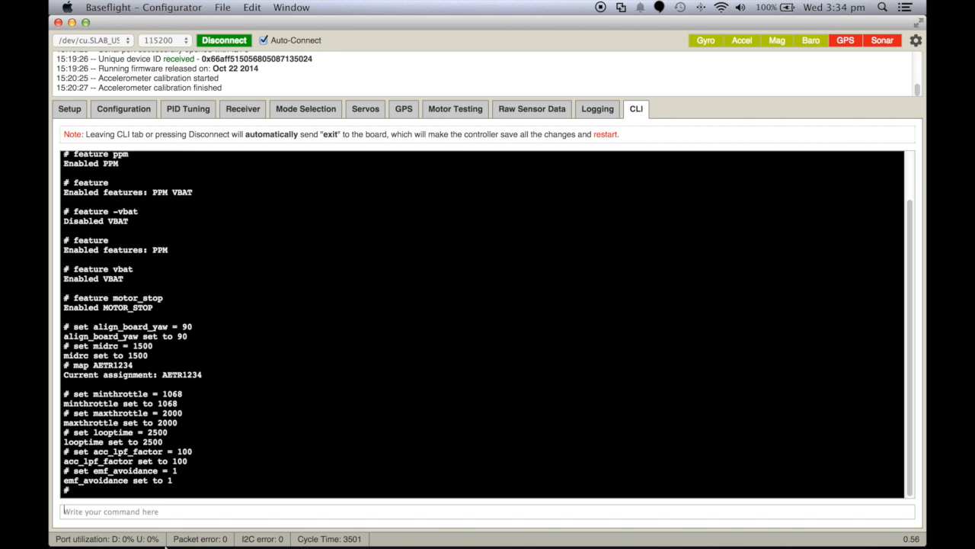
# Switch to Chrome and read the ACC_LPF_FACTOR, PPM and Board Yaw notes further down the Naze32 page
pyautogui.click(185, 527)
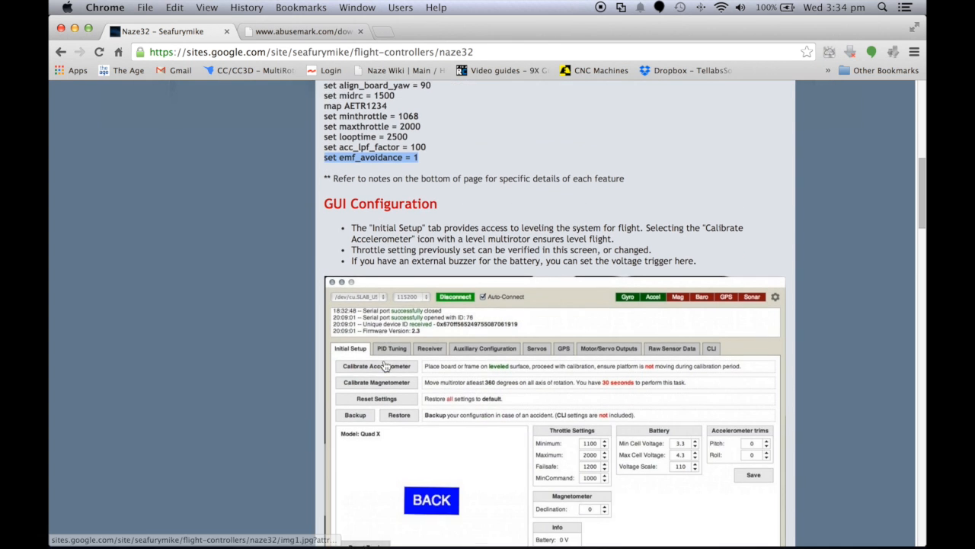
pyautogui.scroll(-20, 385, 365)
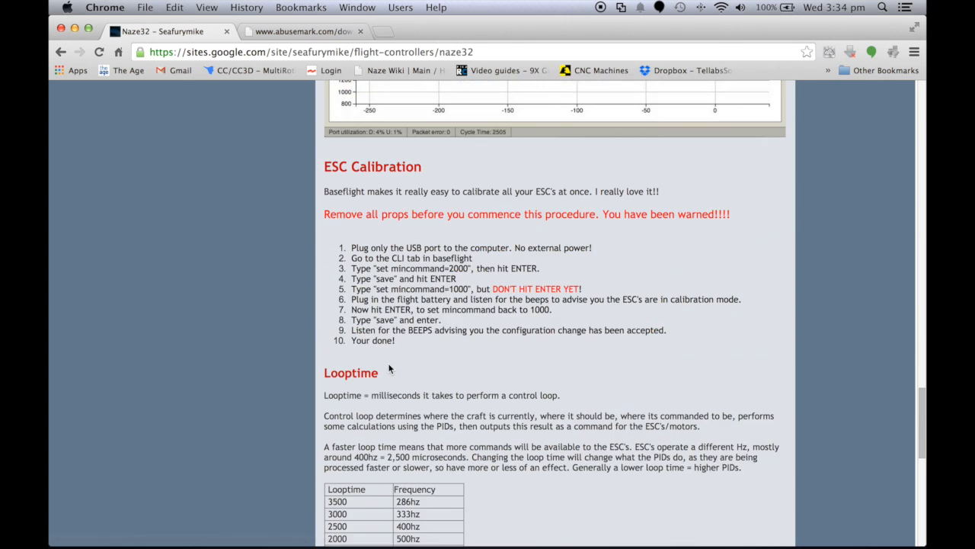
pyautogui.scroll(-7, 388, 363)
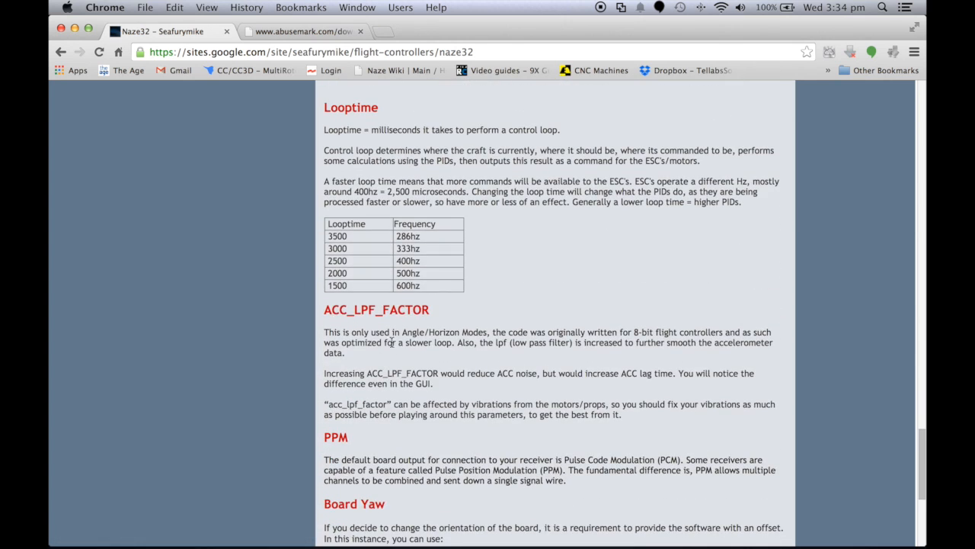
pyautogui.scroll(-2, 390, 336)
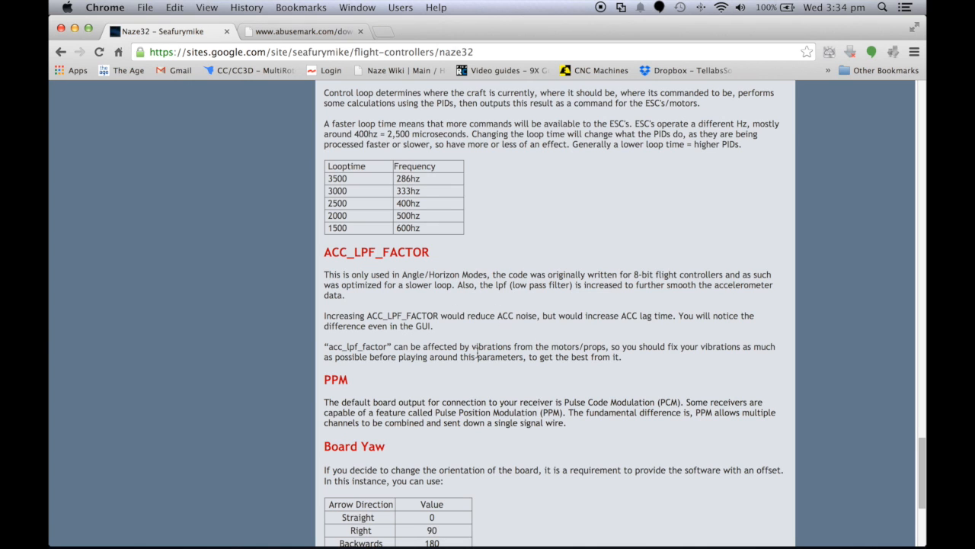
pyautogui.scroll(-2, 494, 333)
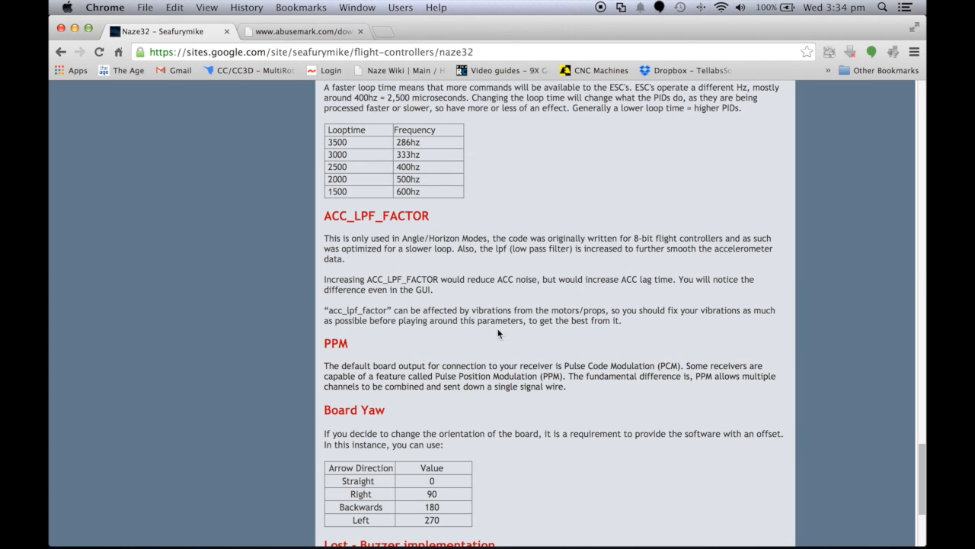
pyautogui.scroll(-2, 500, 333)
pyautogui.scroll(3, 500, 331)
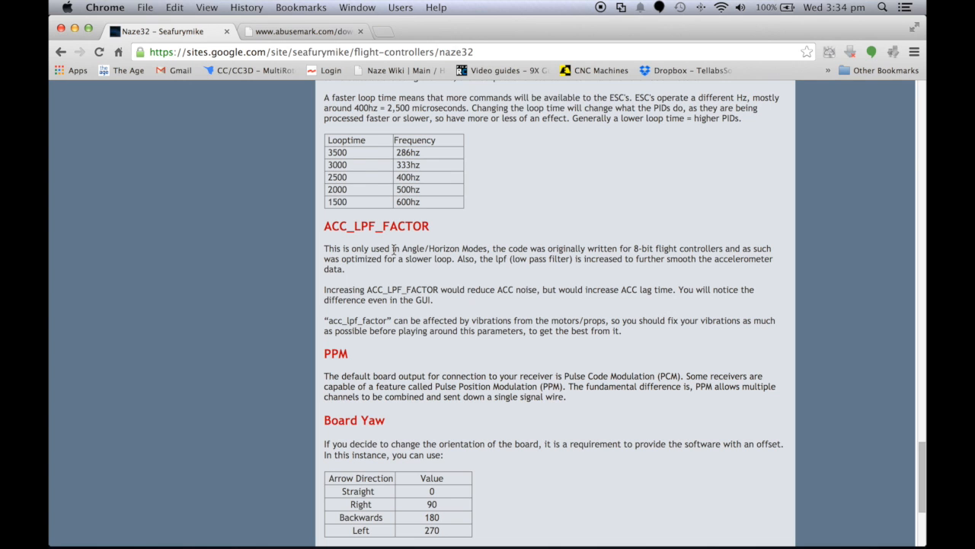
# Return to the Baseflight Configurator CLI and run "save" to store the settings and reboot the board
pyautogui.press('super+Tab')
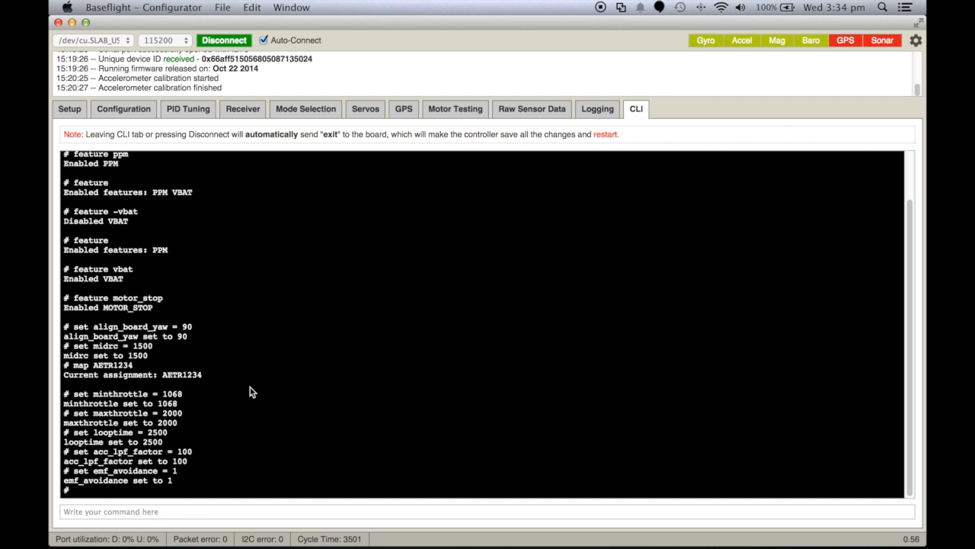
pyautogui.write('save')
pyautogui.press('Return')
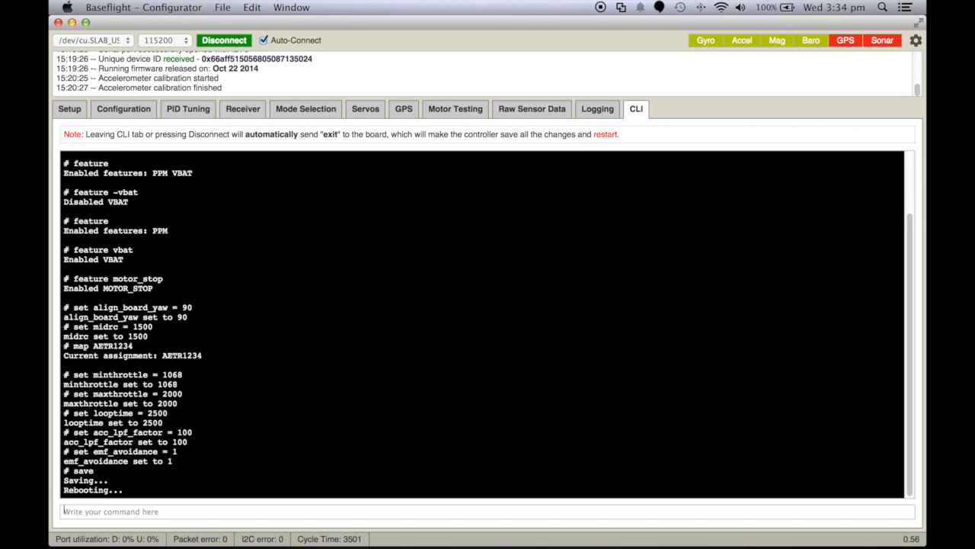
# Open the board's Configuration settings and review the mixer diagram and available mixer types, leaving Quad X selected
pyautogui.click(124, 111)
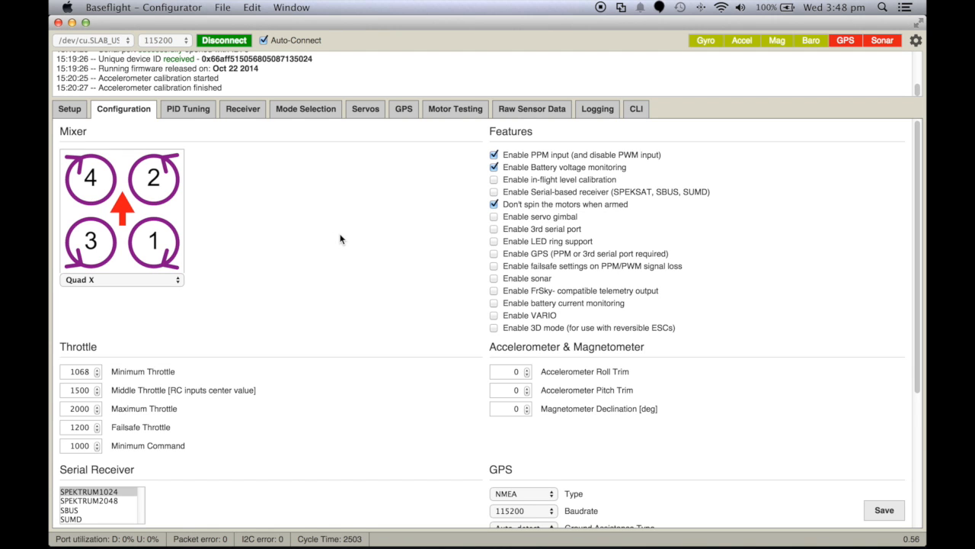
pyautogui.scroll(-3, 337, 235)
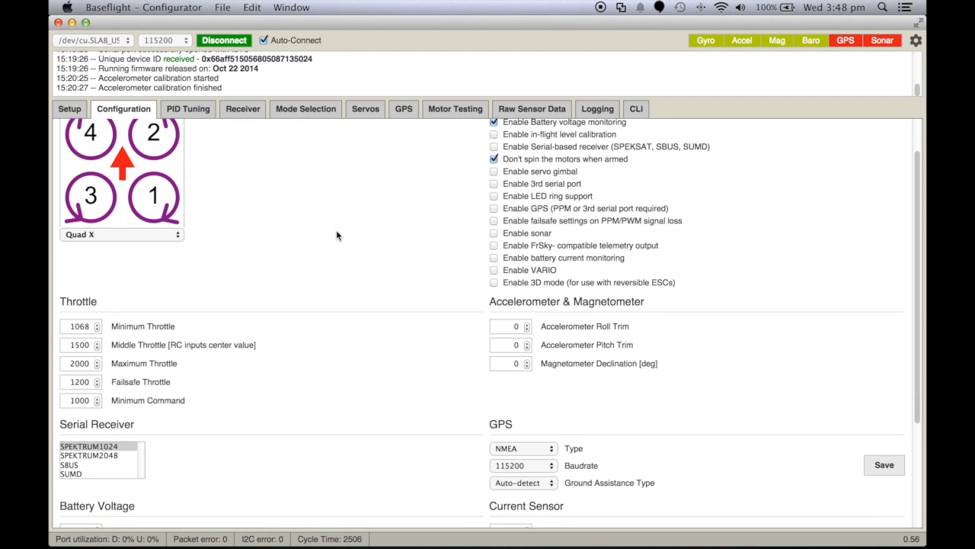
pyautogui.scroll(3, 336, 235)
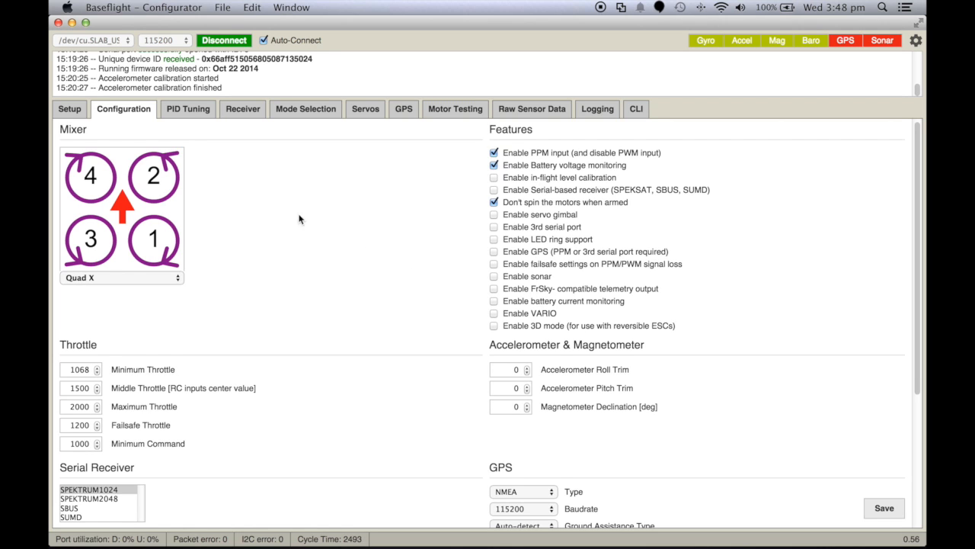
pyautogui.scroll(-1, 260, 205)
pyautogui.scroll(1, 244, 199)
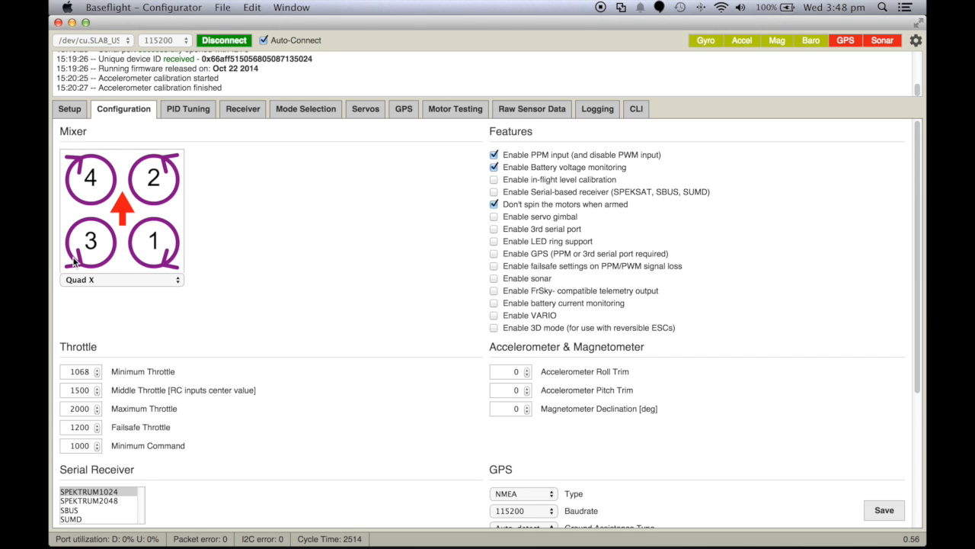
pyautogui.click(122, 280)
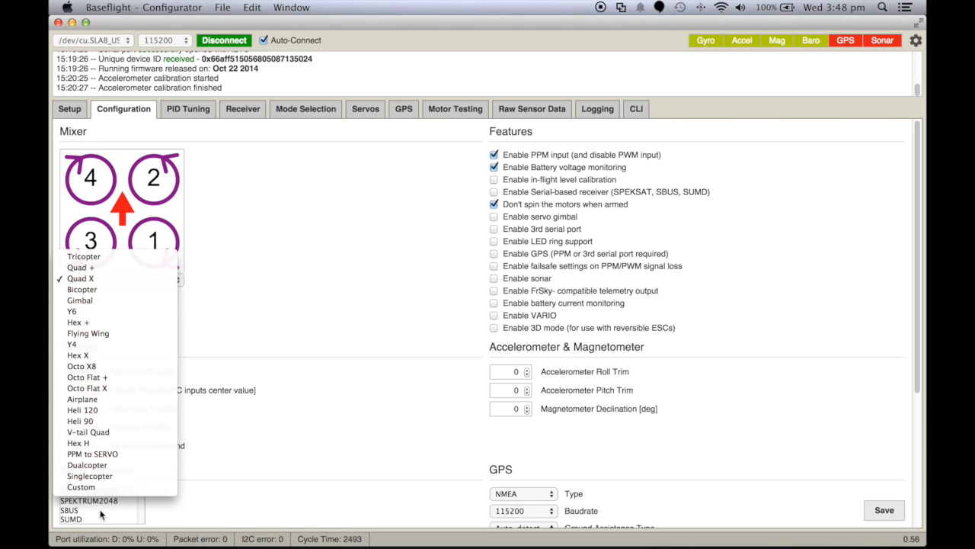
pyautogui.click(231, 275)
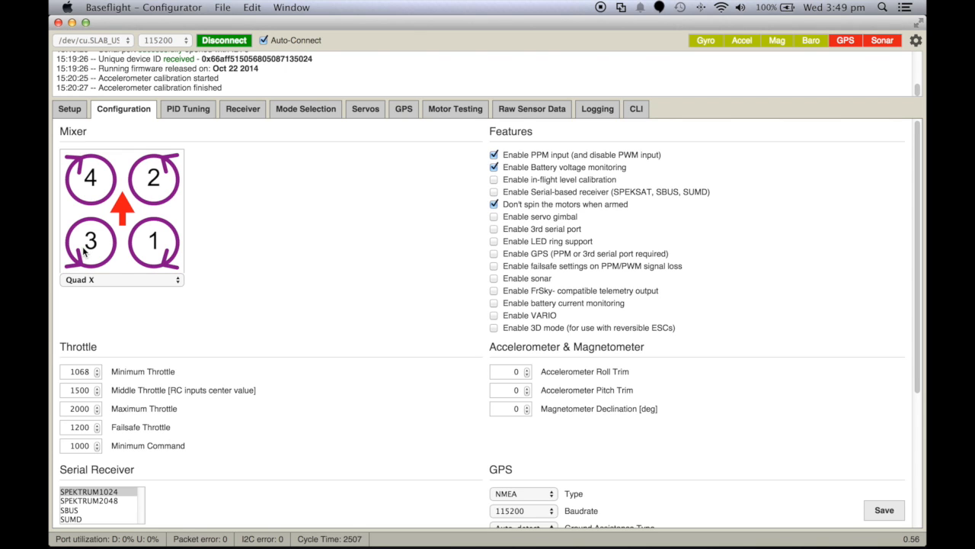
# Examine the mixer motor layout, enabled features, throttle, battery voltage, board alignment and current sensor settings on the Configuration page
pyautogui.scroll(-1, 246, 298)
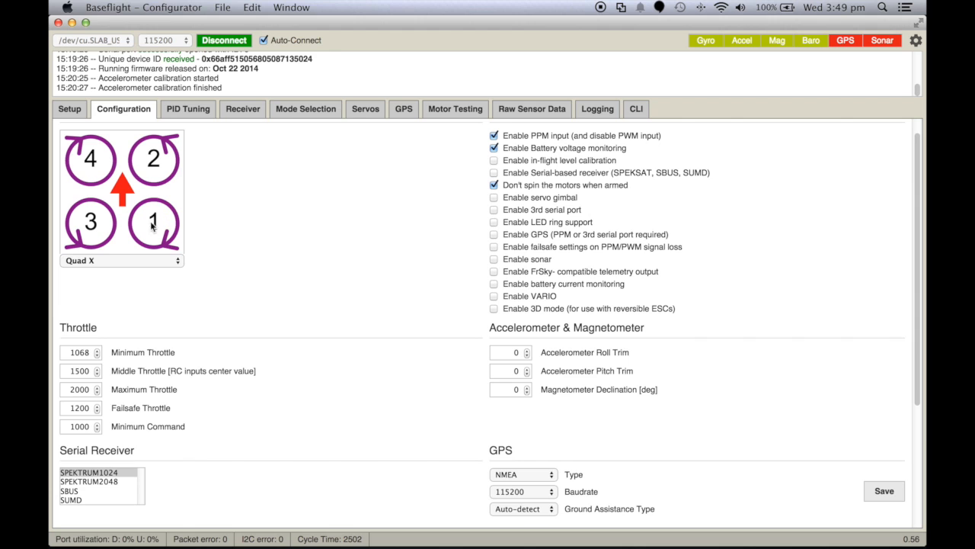
pyautogui.scroll(-3, 224, 278)
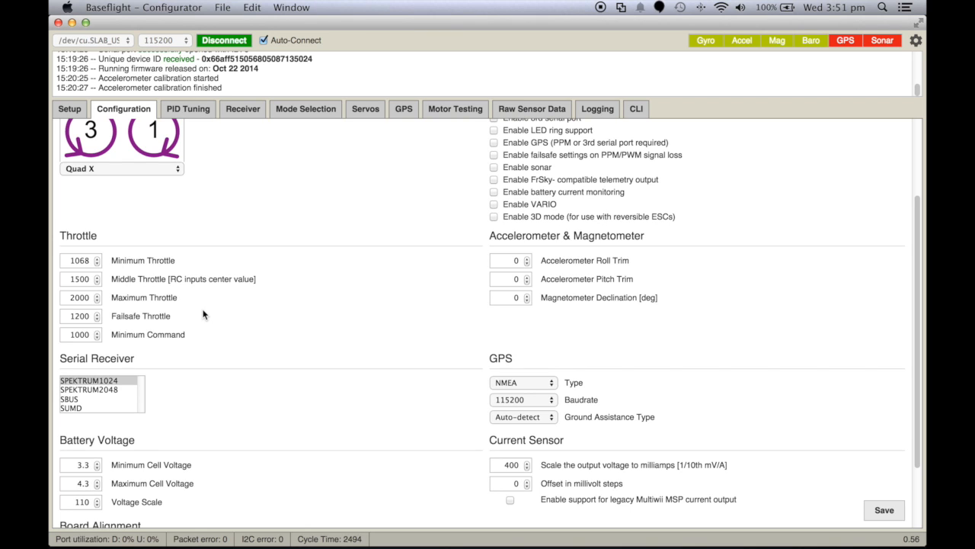
pyautogui.scroll(-3, 258, 314)
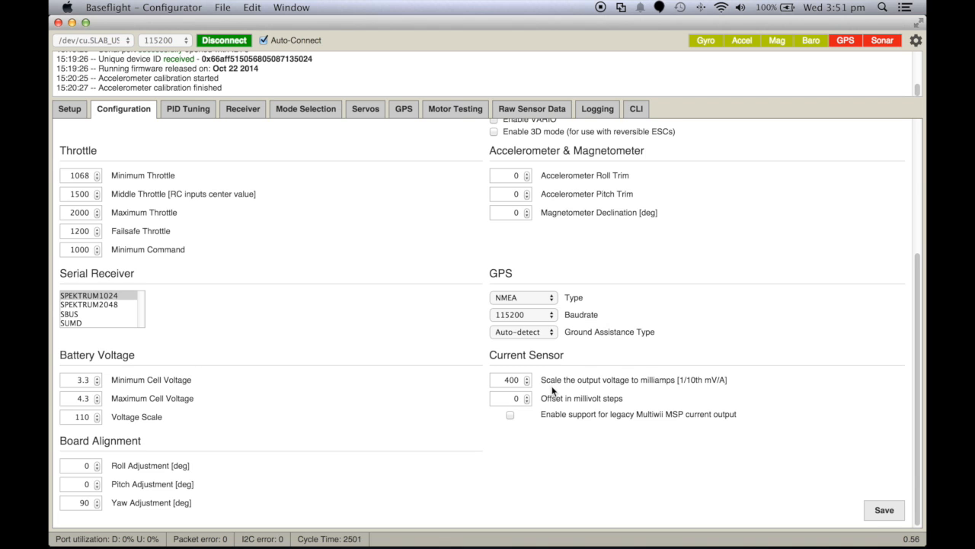
pyautogui.scroll(5, 548, 386)
pyautogui.scroll(1, 547, 383)
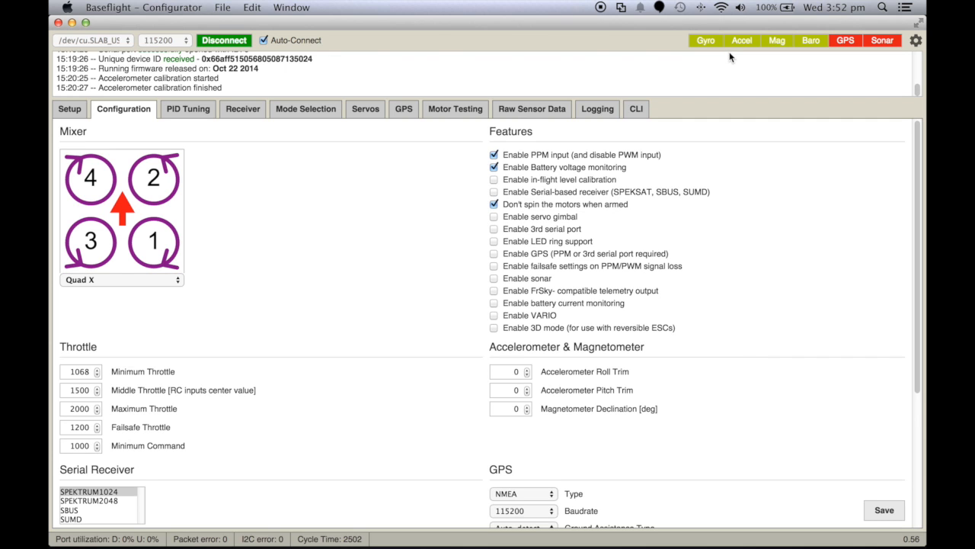
pyautogui.scroll(-2, 344, 233)
pyautogui.scroll(2, 344, 236)
pyautogui.scroll(-2, 321, 236)
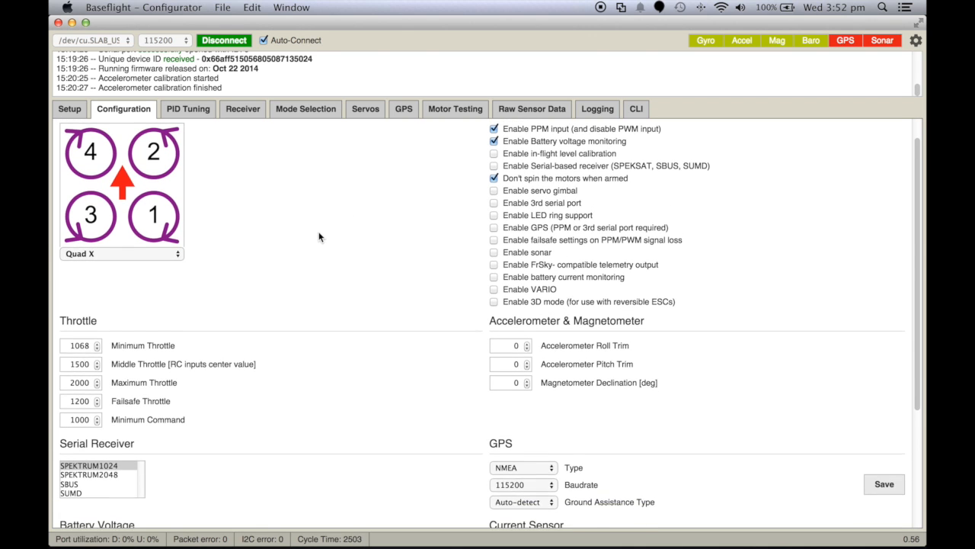
pyautogui.scroll(2, 321, 235)
# Open the PID Tuning settings and try adjusting the ROLL proportional gain
pyautogui.click(190, 110)
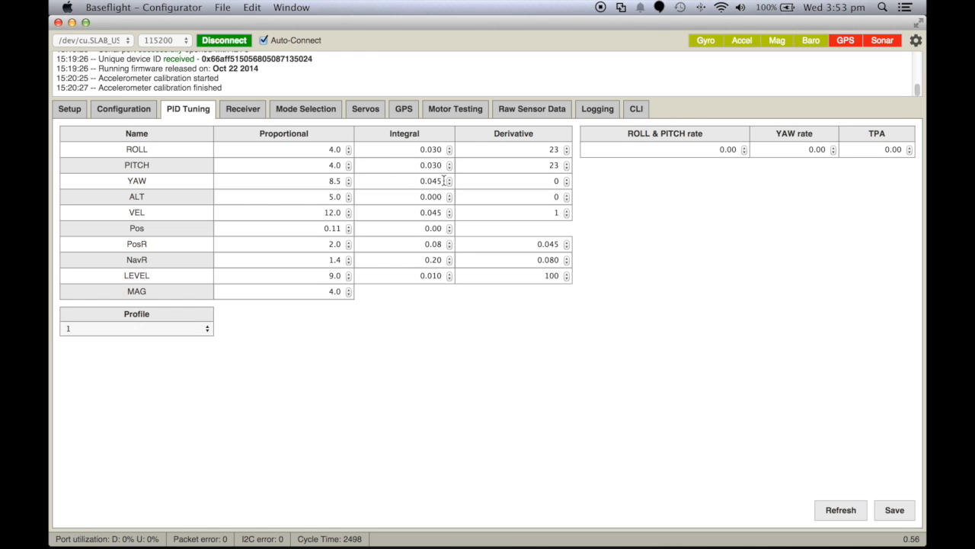
pyautogui.click(348, 153)
pyautogui.click(348, 152)
pyautogui.click(348, 152)
# Set the ROLL & PITCH rate to 0.50, the YAW rate to 0.80 and TPA to 0.30 for profile 1
pyautogui.click(728, 149)
pyautogui.press('BackSpace')
pyautogui.write('5')
pyautogui.click(817, 150)
pyautogui.doubleClick(893, 149)
pyautogui.write('30')
pyautogui.click(901, 151)
# Load PID profiles 2 and 3 in turn to view their values, and switch back to profile 1
pyautogui.click(207, 328)
pyautogui.click(232, 327)
pyautogui.click(206, 329)
pyautogui.click(313, 329)
pyautogui.click(164, 331)
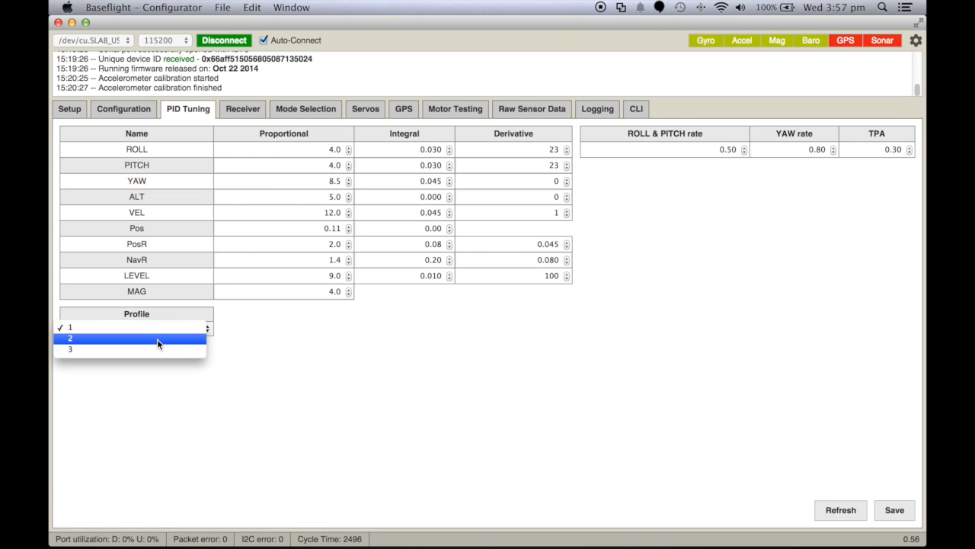
pyautogui.click(163, 339)
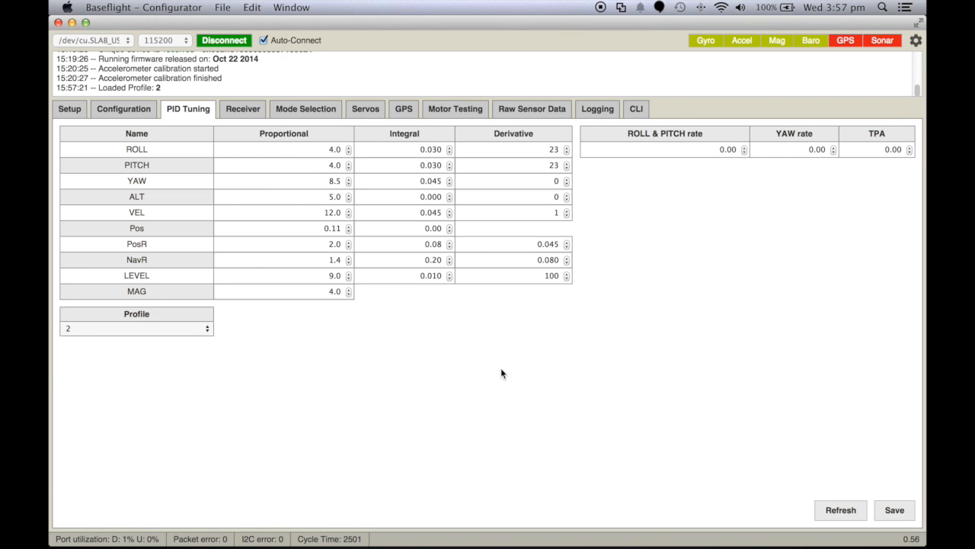
pyautogui.click(207, 327)
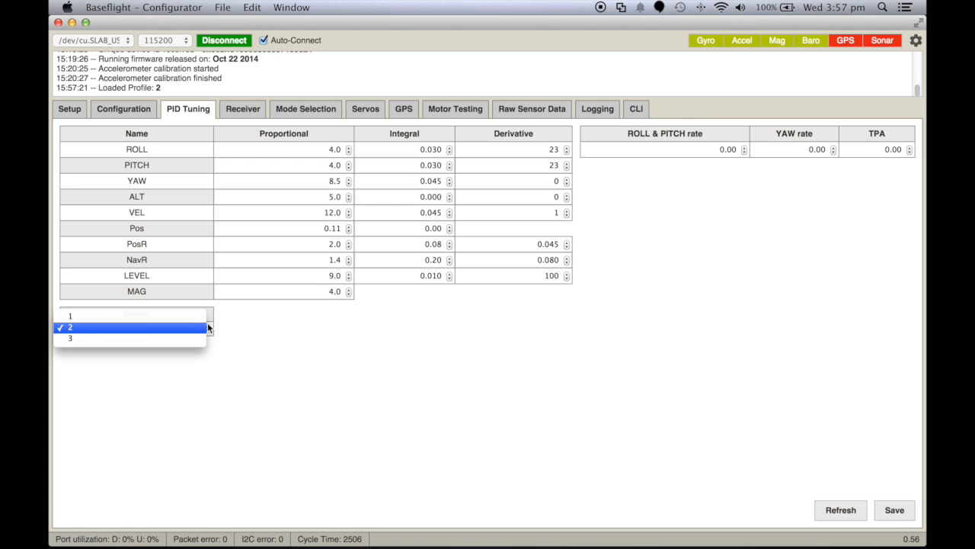
pyautogui.click(192, 341)
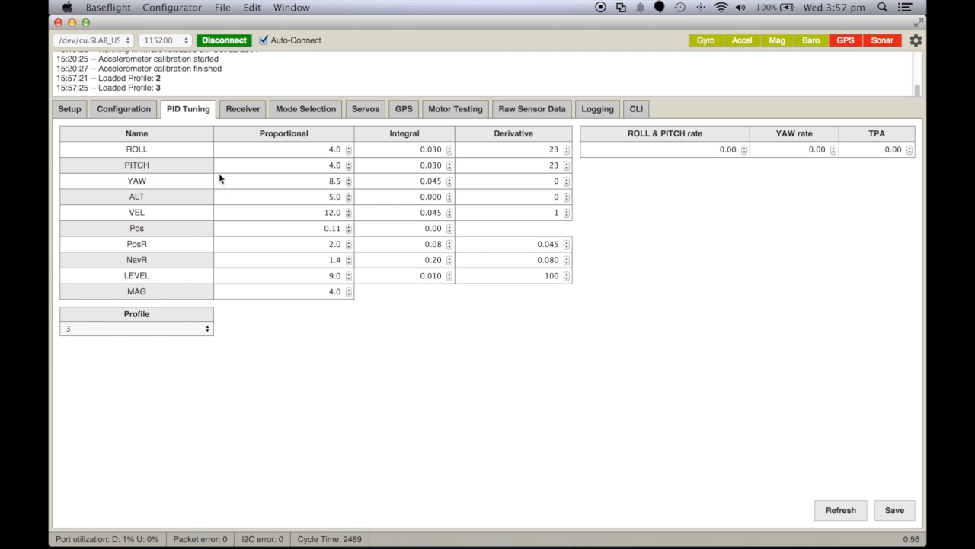
pyautogui.click(204, 329)
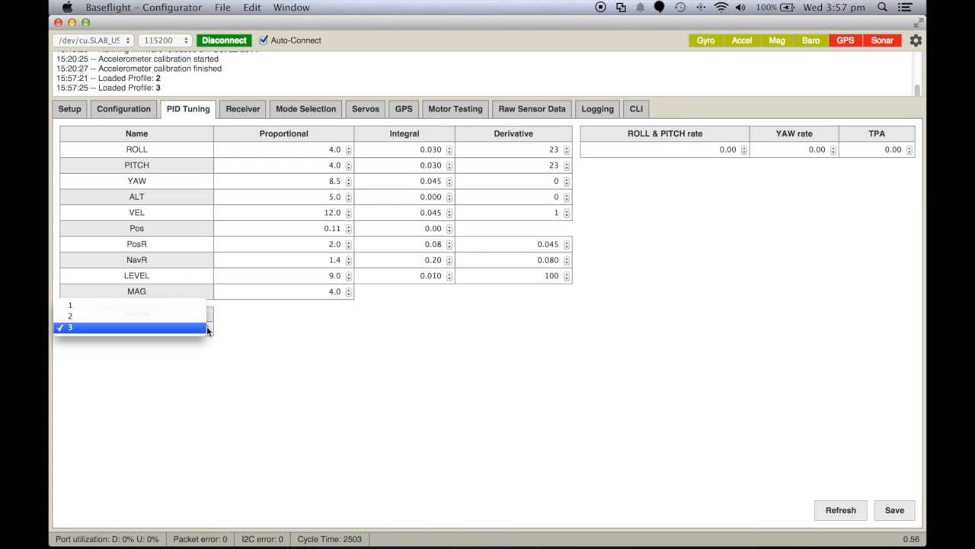
pyautogui.click(191, 306)
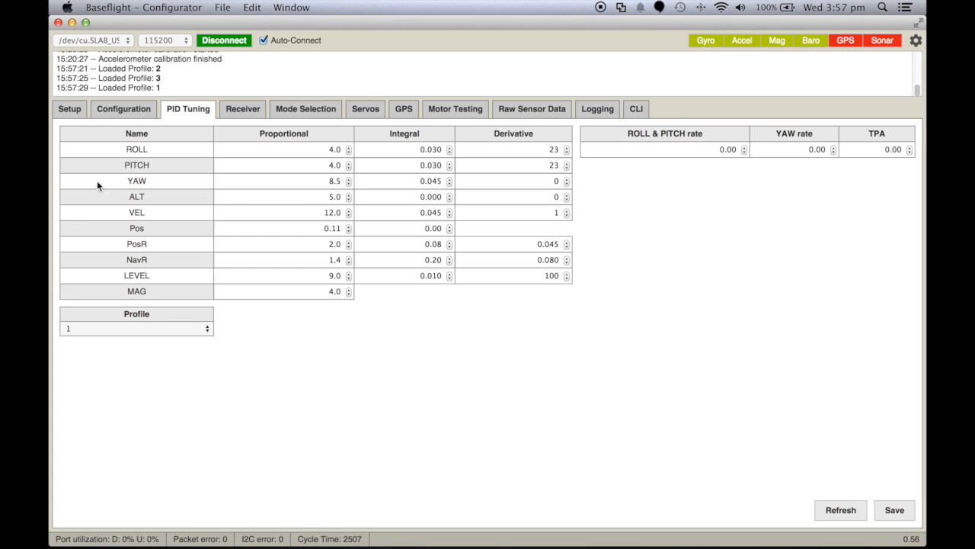
# View the PID values of profile 2 once more and reload profile 1
pyautogui.click(206, 332)
pyautogui.click(200, 337)
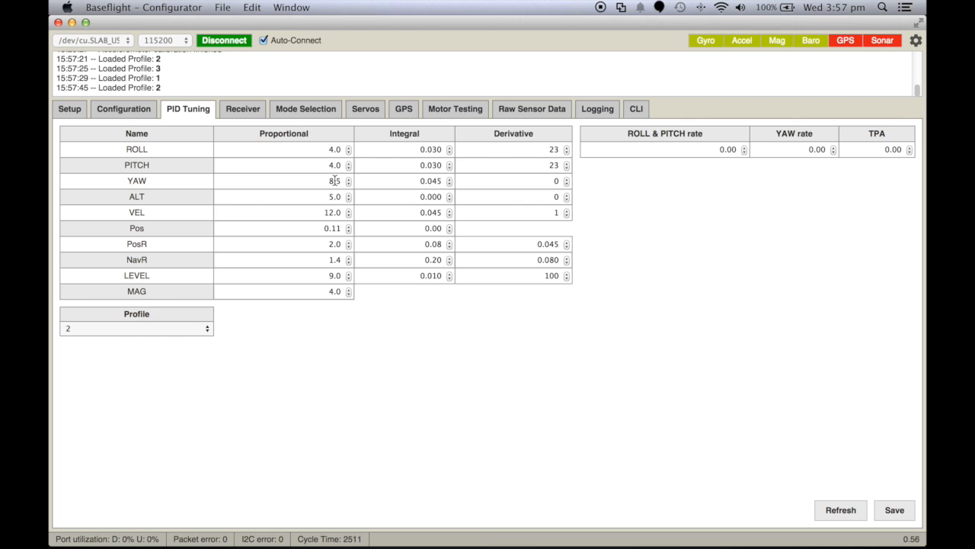
pyautogui.click(206, 327)
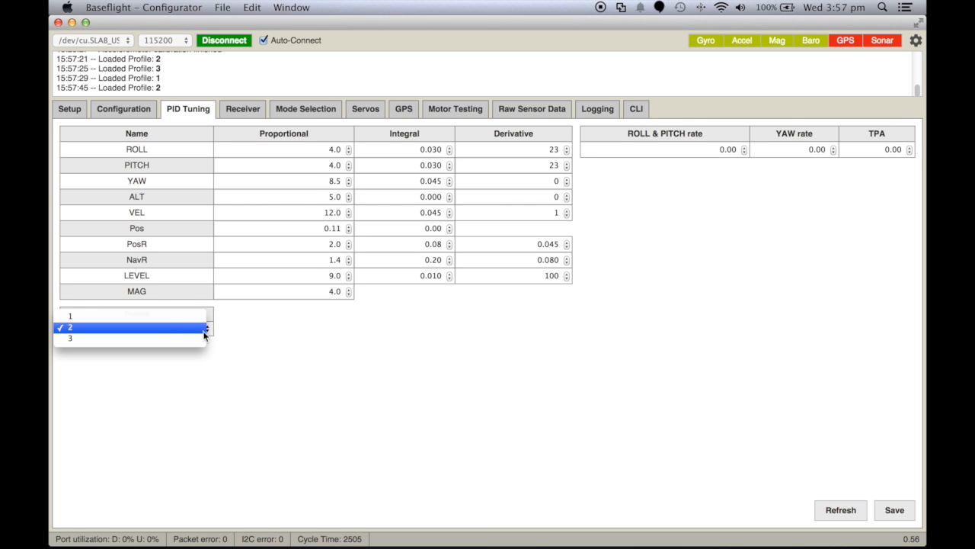
pyautogui.click(168, 316)
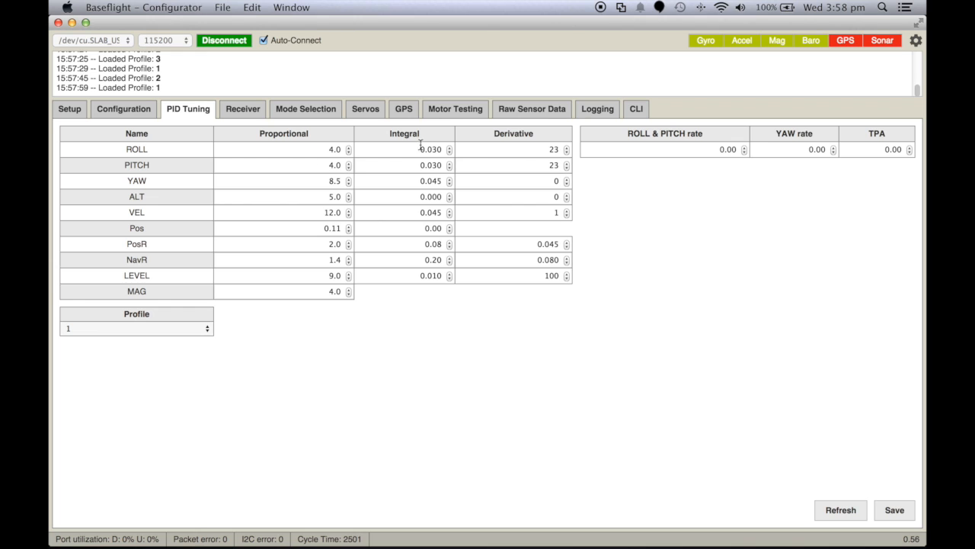
# Set profile 1's ROLL & PITCH rate to 0.50, YAW rate to 0.80 and TPA to 0.30, and save them to the board
pyautogui.click(893, 508)
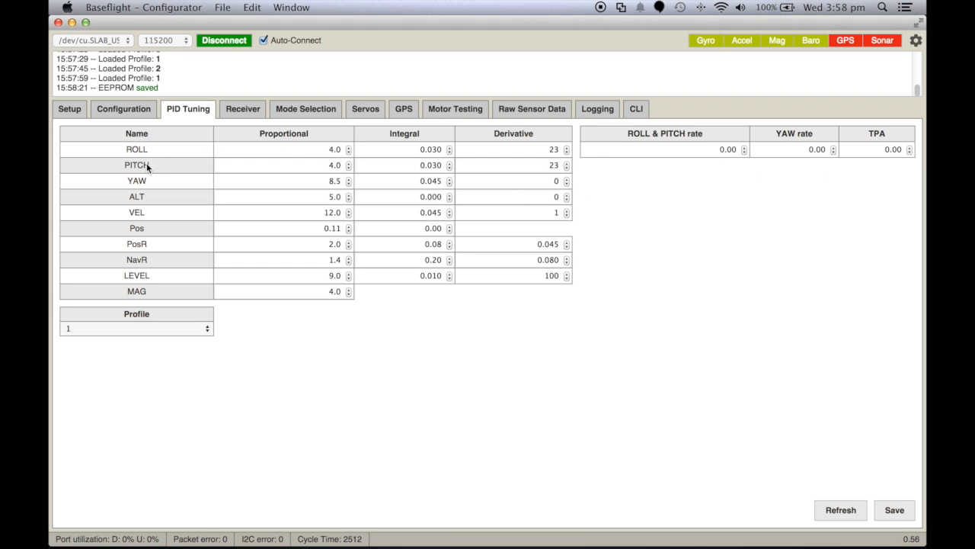
pyautogui.press('BackSpace')
pyautogui.write('5')
pyautogui.click(817, 148)
pyautogui.press('BackSpace')
pyautogui.write('8')
pyautogui.click(893, 148)
pyautogui.write('3')
pyautogui.click(895, 510)
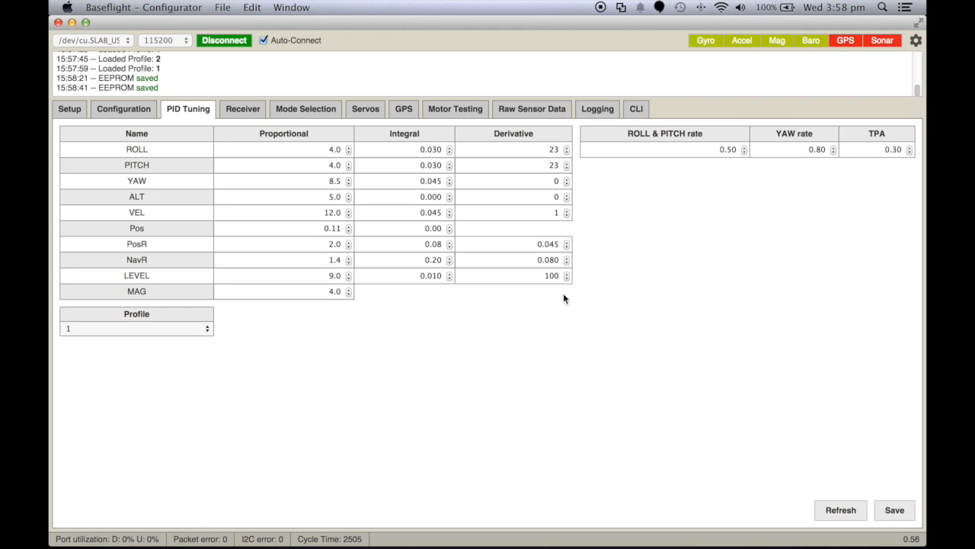
# Load PID profile 2 to compare its rates with the saved ones, and switch back to profile 1
pyautogui.click(206, 328)
pyautogui.click(188, 338)
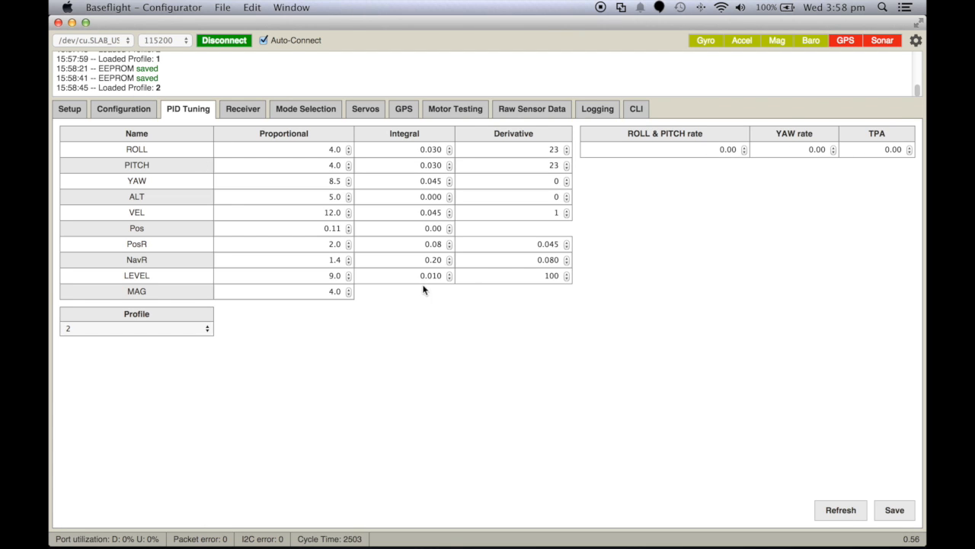
pyautogui.click(201, 328)
pyautogui.click(159, 317)
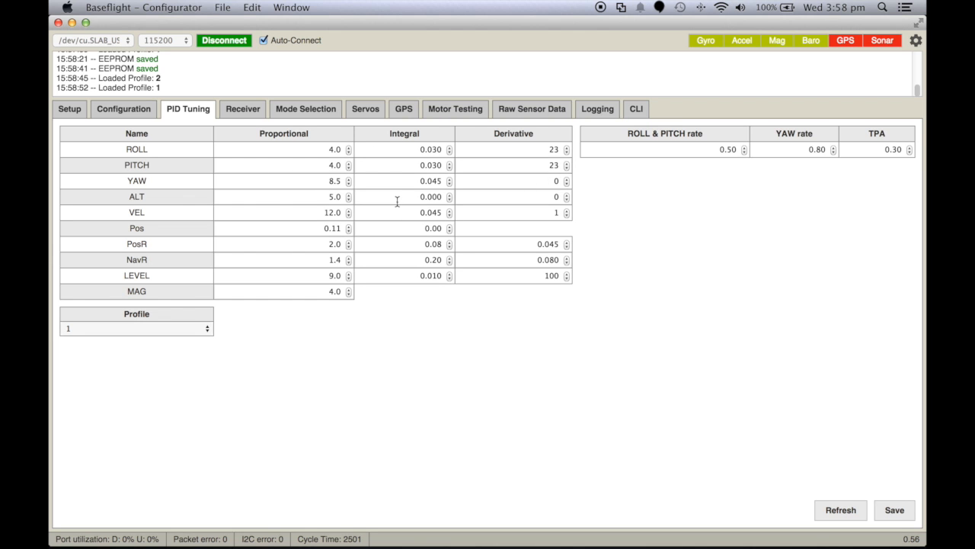
# Open the Receiver settings and review the available Channel Map and RSSI on AUX options without changing them
pyautogui.click(243, 111)
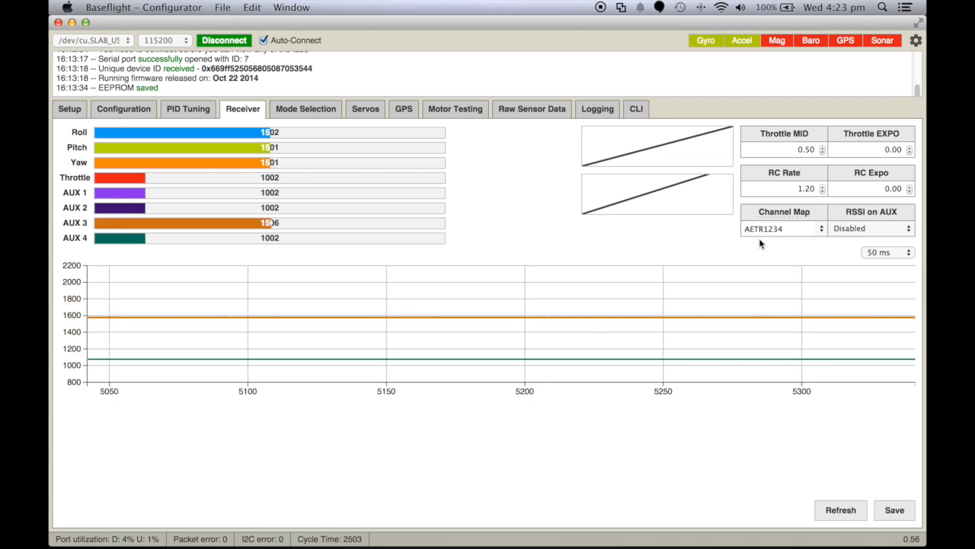
pyautogui.click(822, 228)
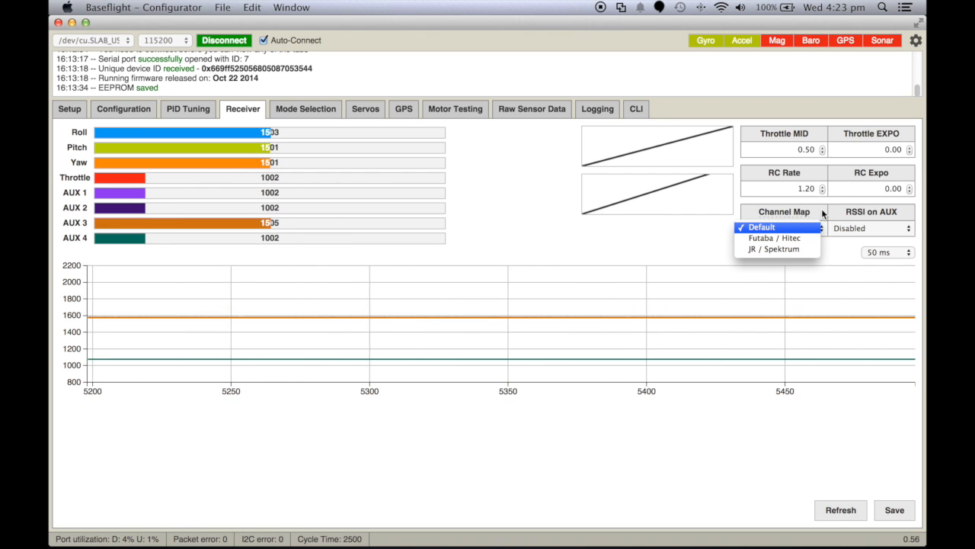
pyautogui.click(822, 210)
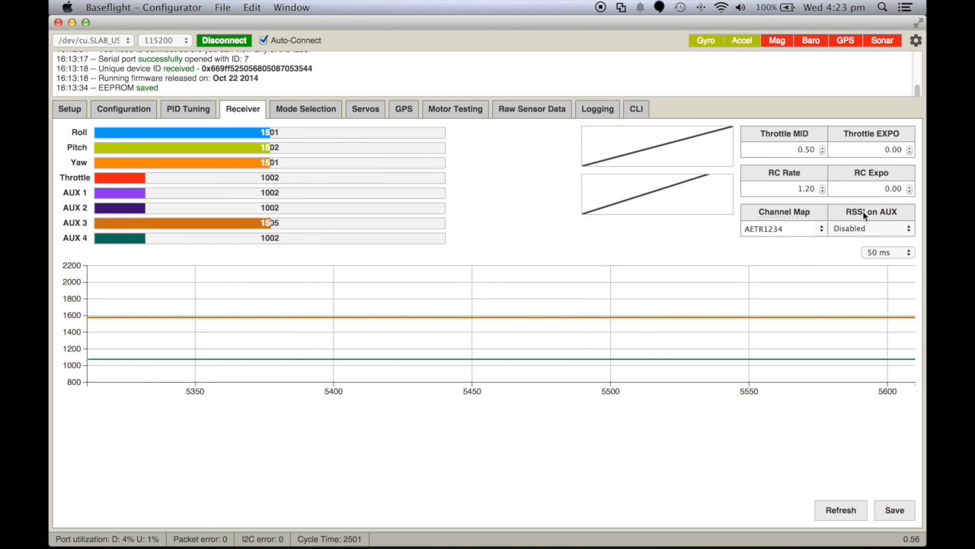
pyautogui.click(909, 229)
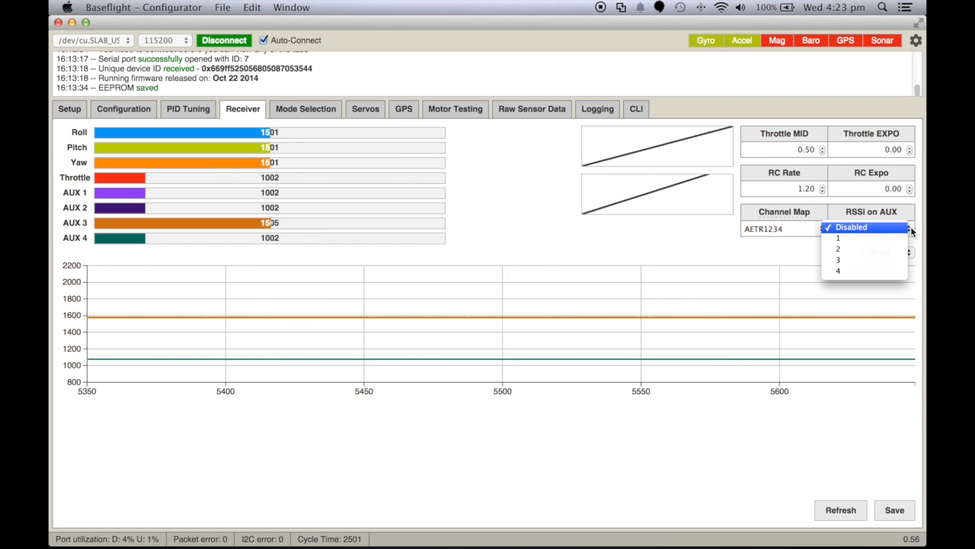
pyautogui.click(910, 228)
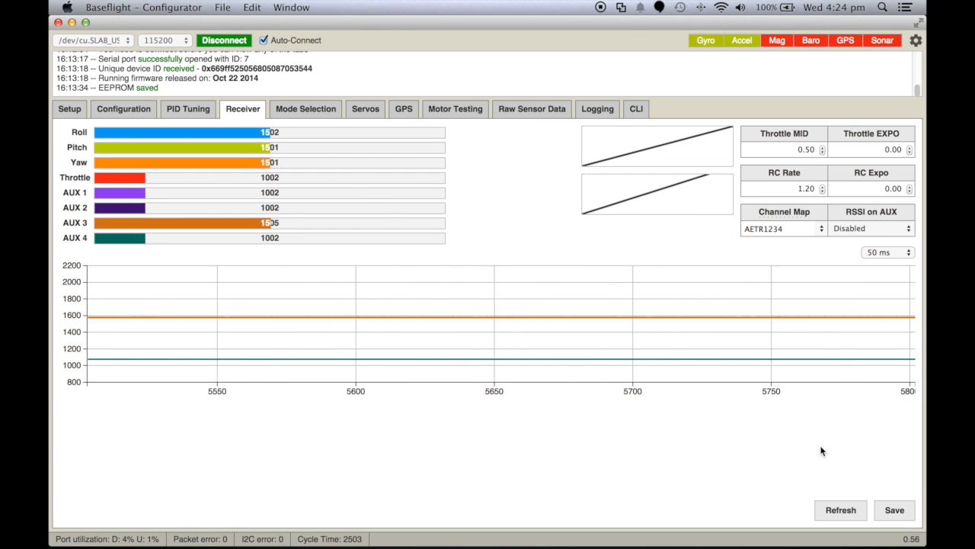
# Review the AUX mode assignments in Mode Selection, check the AUX channels in Receiver, and return to Mode Selection
pyautogui.click(308, 112)
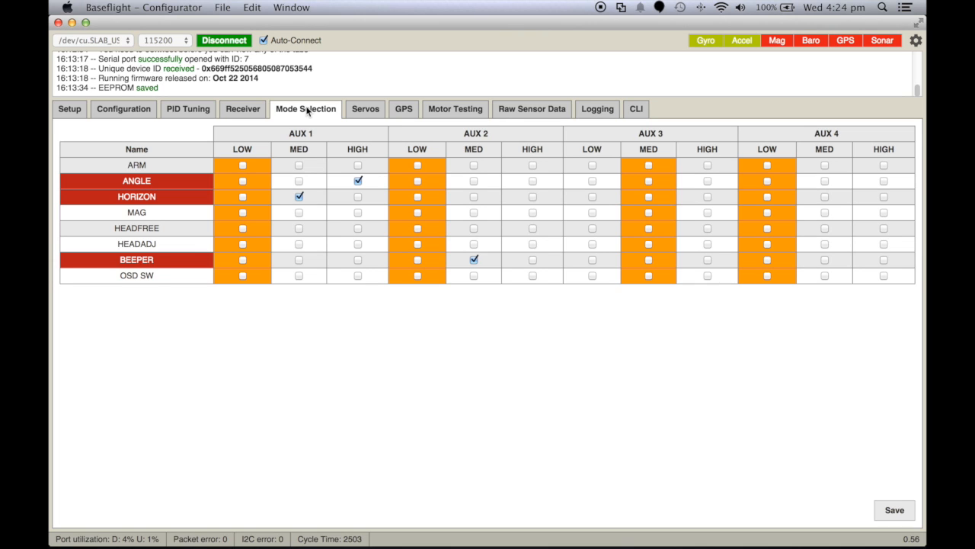
pyautogui.click(244, 111)
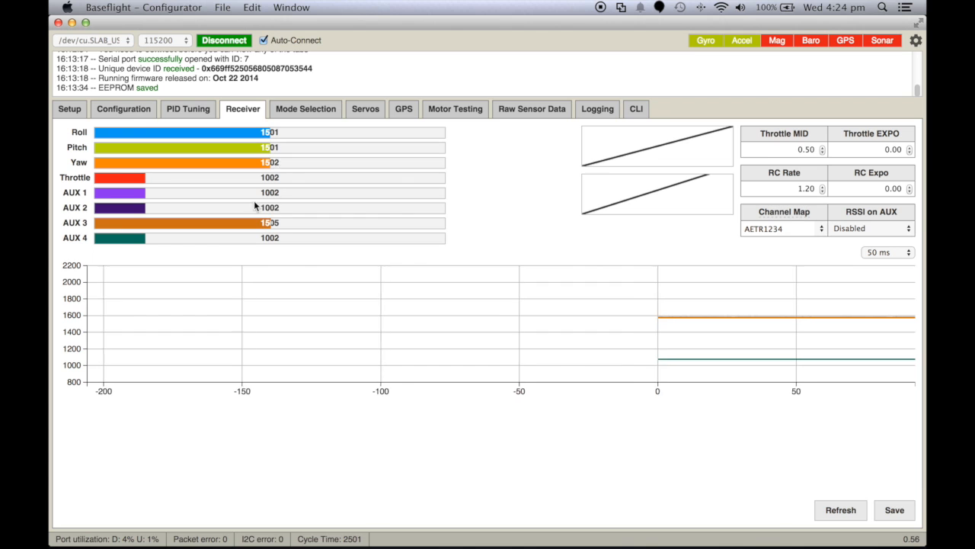
pyautogui.click(312, 111)
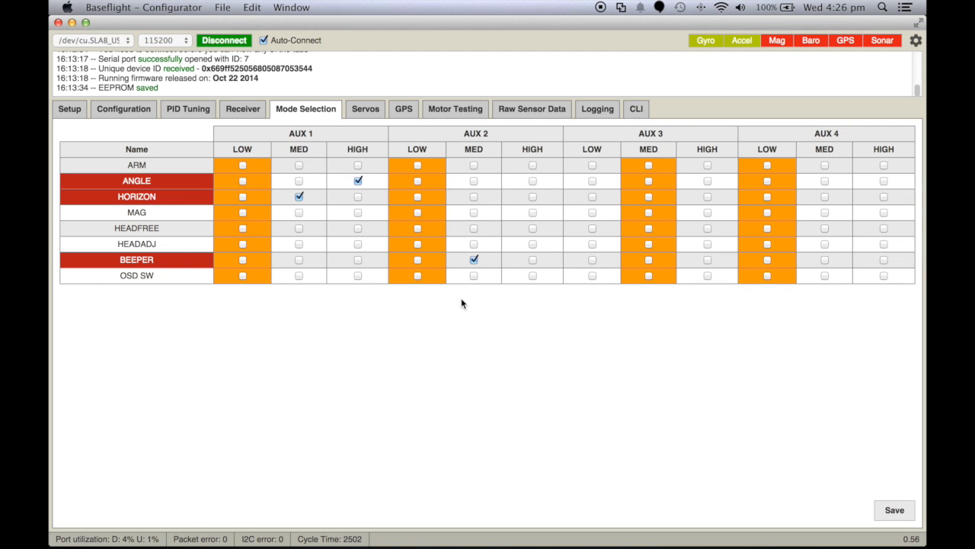
# Switch to Chrome to examine the Naze32 board connection diagram in naze32_rev3.pdf, and return to Baseflight Configurator
pyautogui.press('super+Tab')
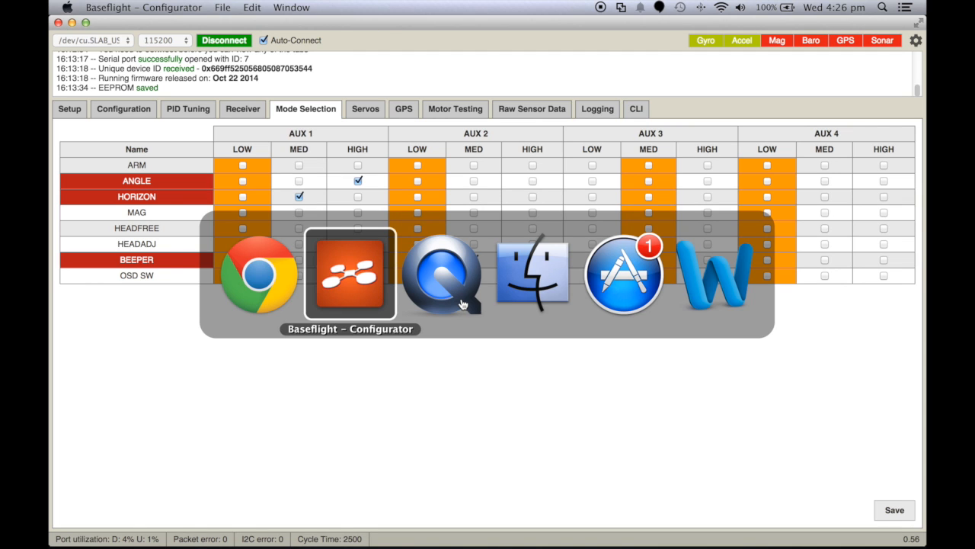
pyautogui.press('super+Tab')
pyautogui.press('super+Tab')
pyautogui.press('super+Tab')
pyautogui.press('super+Tab')
pyautogui.press('super+Tab')
pyautogui.press('super+Tab')
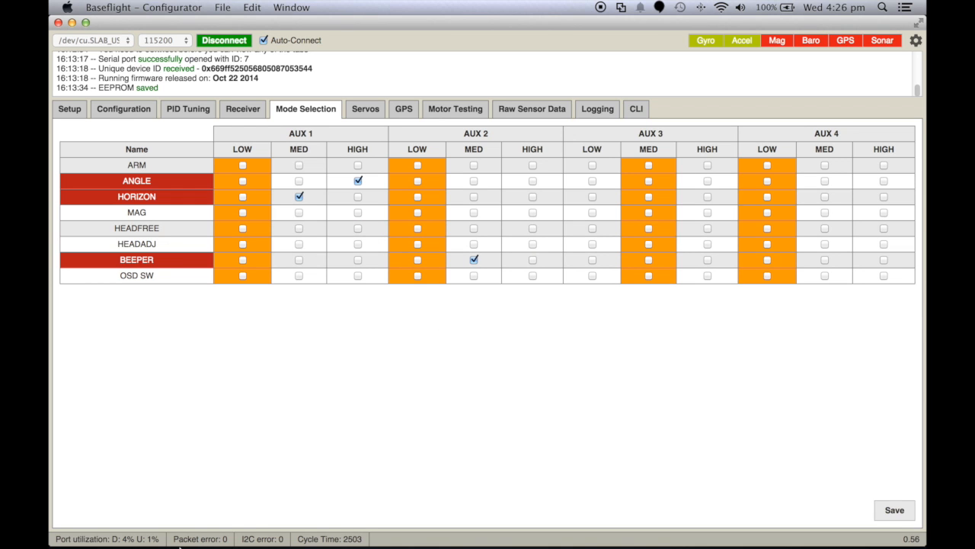
pyautogui.click(179, 540)
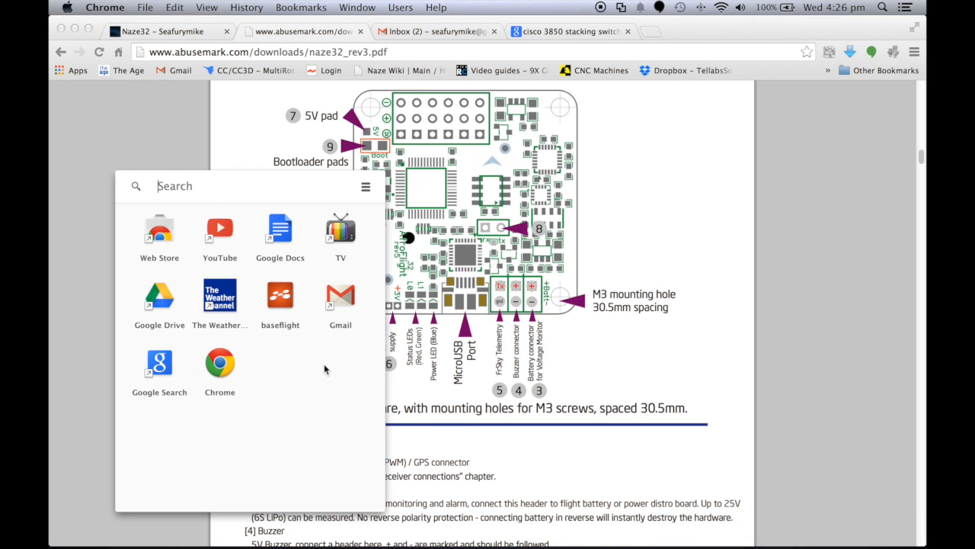
pyautogui.press('super+Tab')
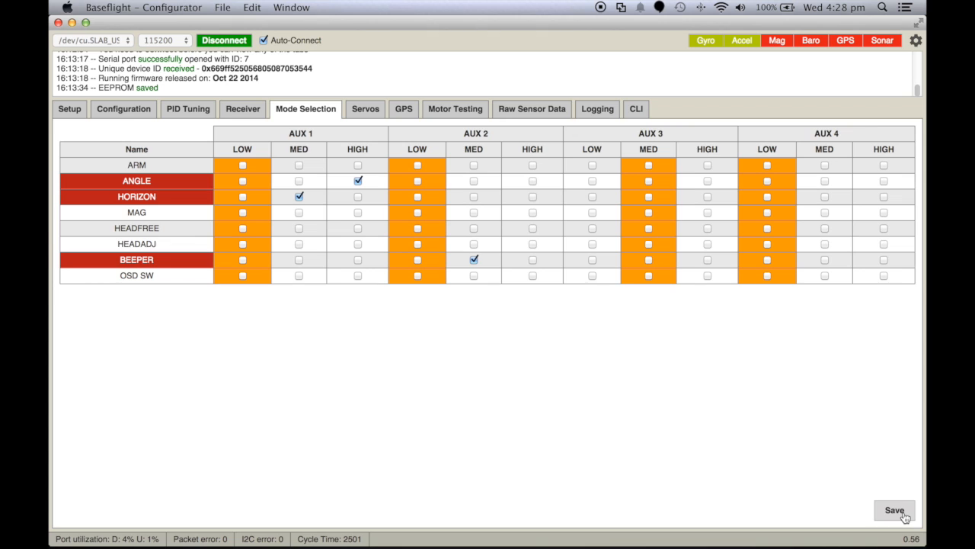
# View the Servos page and the GPS status and signal strength page
pyautogui.click(367, 111)
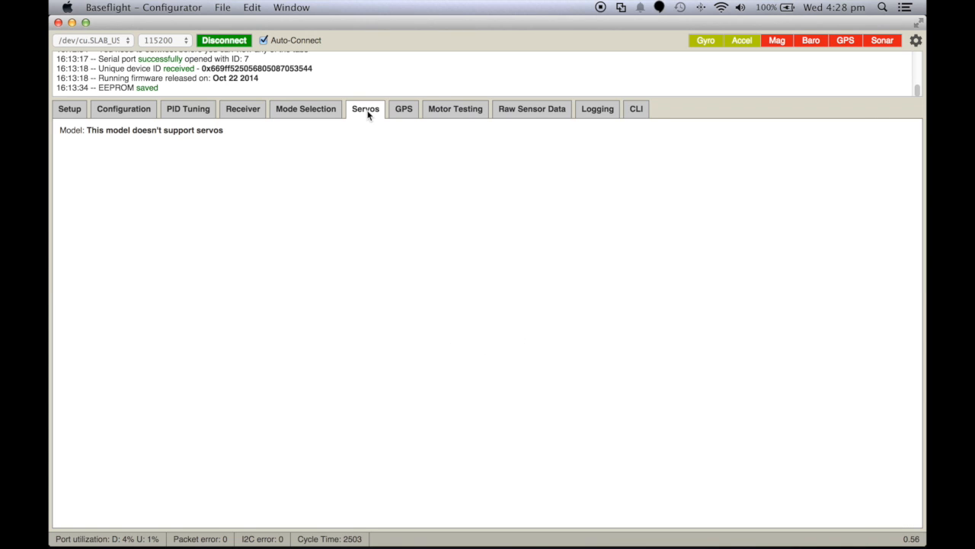
pyautogui.click(408, 115)
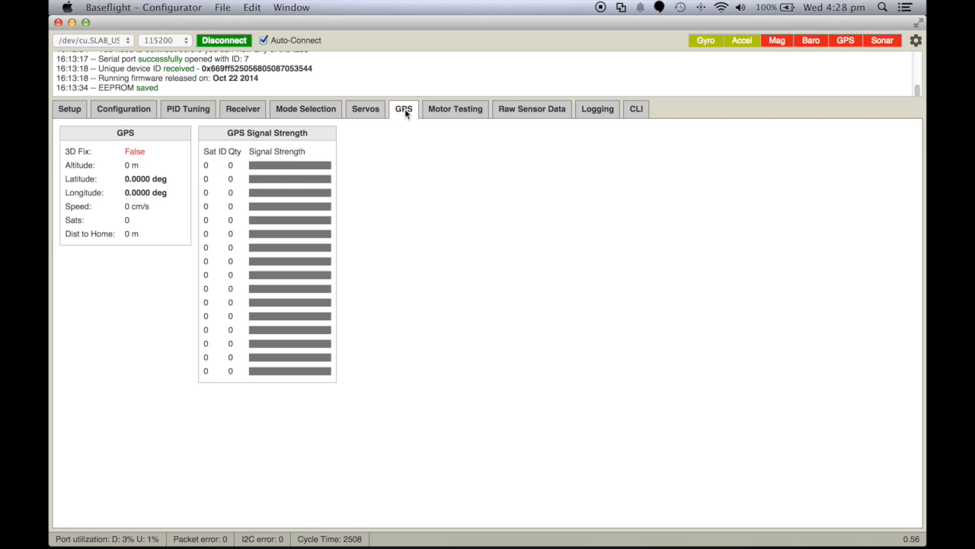
# Enable motor test mode in Motor Testing, briefly spin motors 1 to 4 one after another, and disable the test mode
pyautogui.click(450, 112)
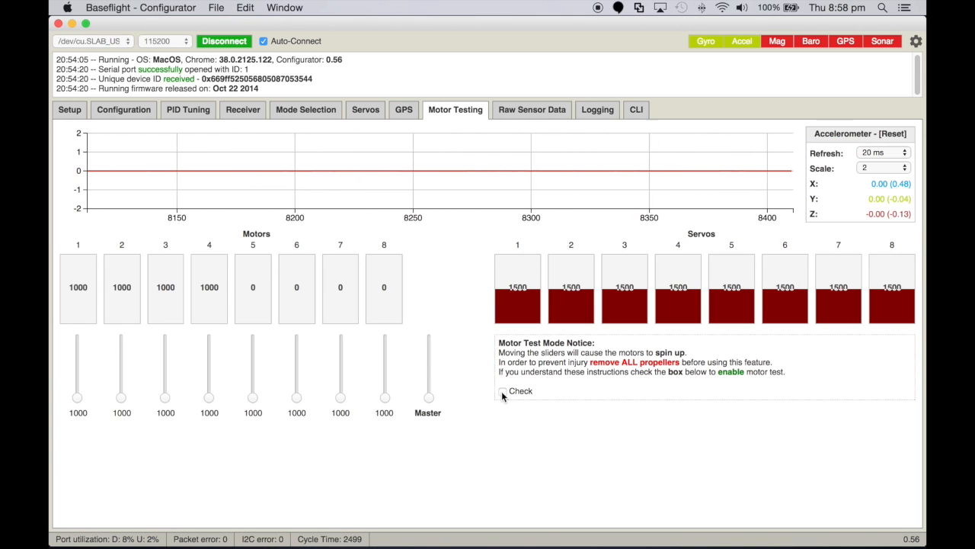
pyautogui.click(502, 391)
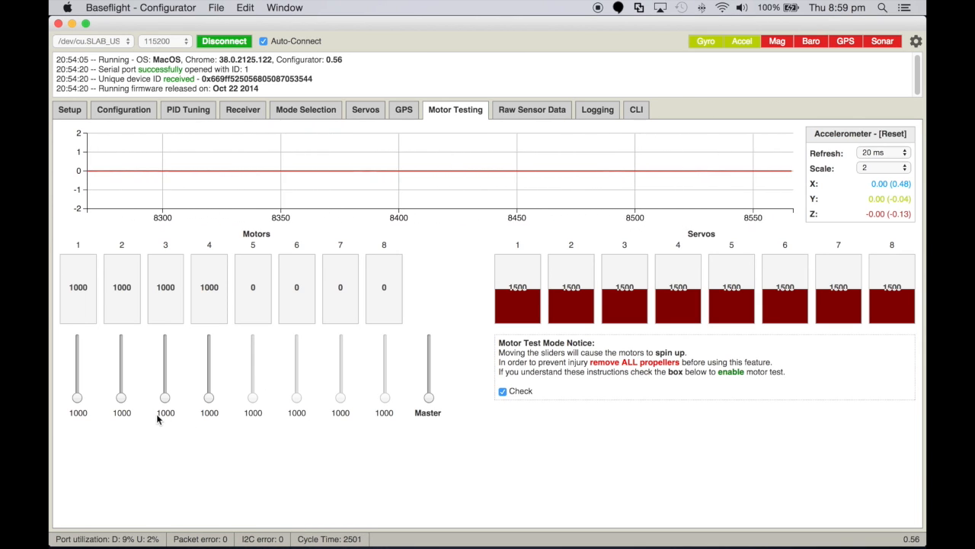
pyautogui.moveTo(78, 398)
pyautogui.mouseDown()
pyautogui.moveTo(77, 370)
pyautogui.moveTo(71, 400)
pyautogui.mouseUp()
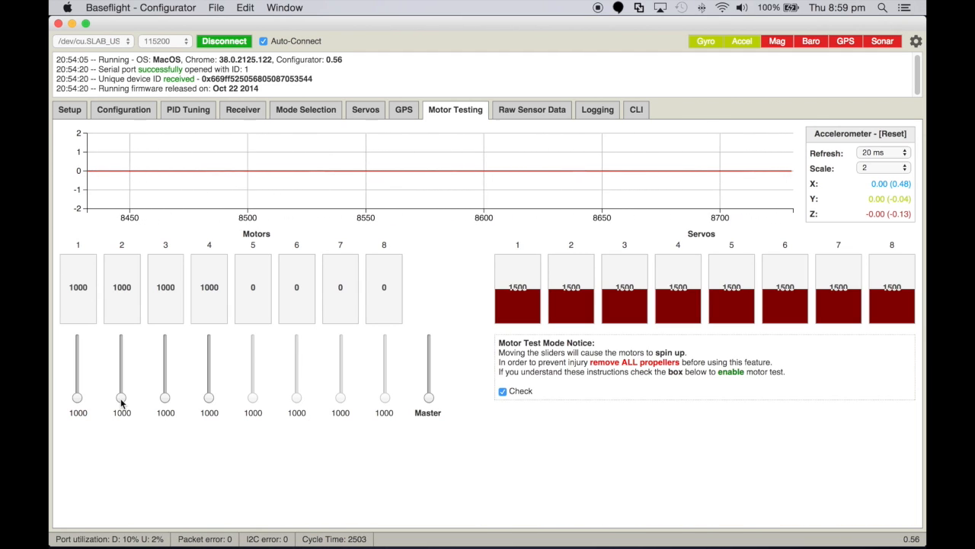
pyautogui.moveTo(121, 402)
pyautogui.mouseDown()
pyautogui.moveTo(121, 373)
pyautogui.moveTo(121, 406)
pyautogui.mouseUp()
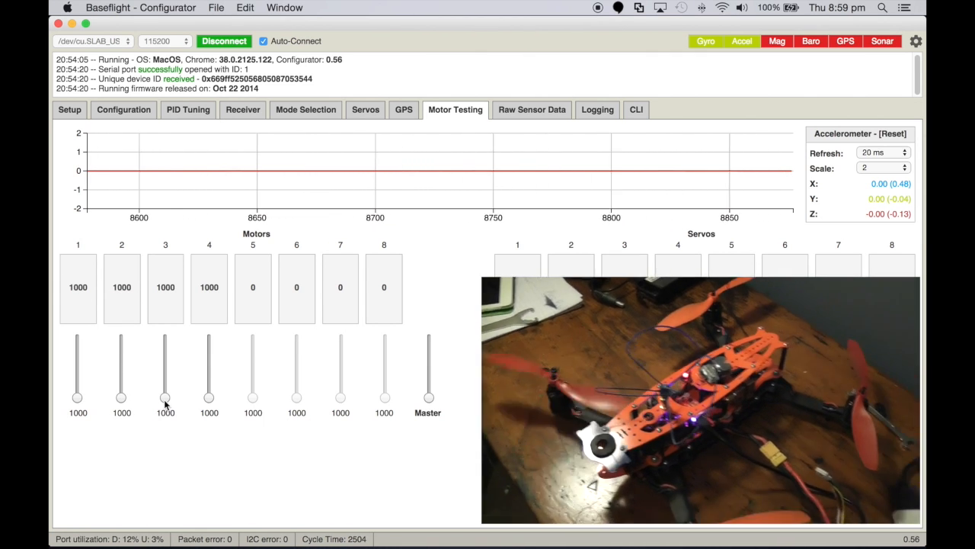
pyautogui.moveTo(164, 399); pyautogui.dragTo(168, 382)
pyautogui.moveTo(167, 368); pyautogui.dragTo(211, 400)
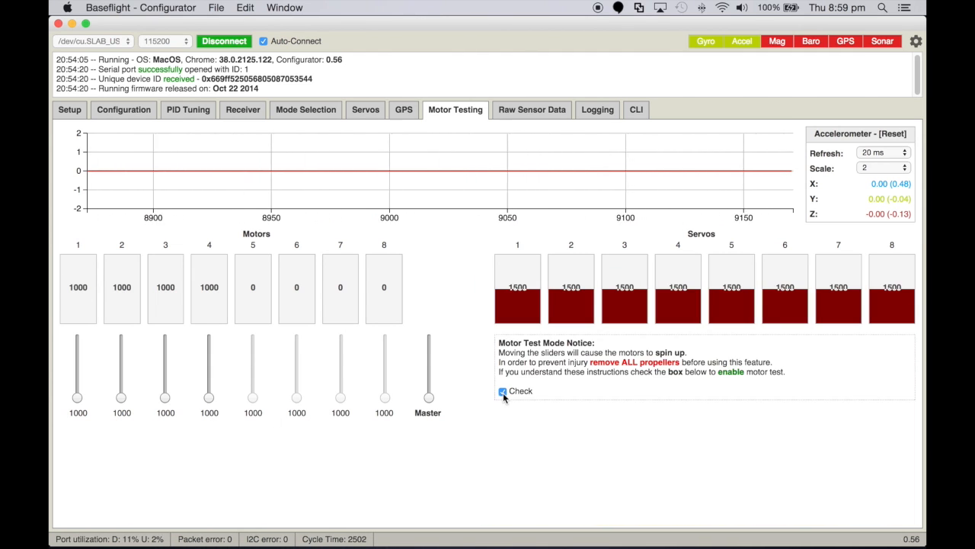
pyautogui.click(502, 391)
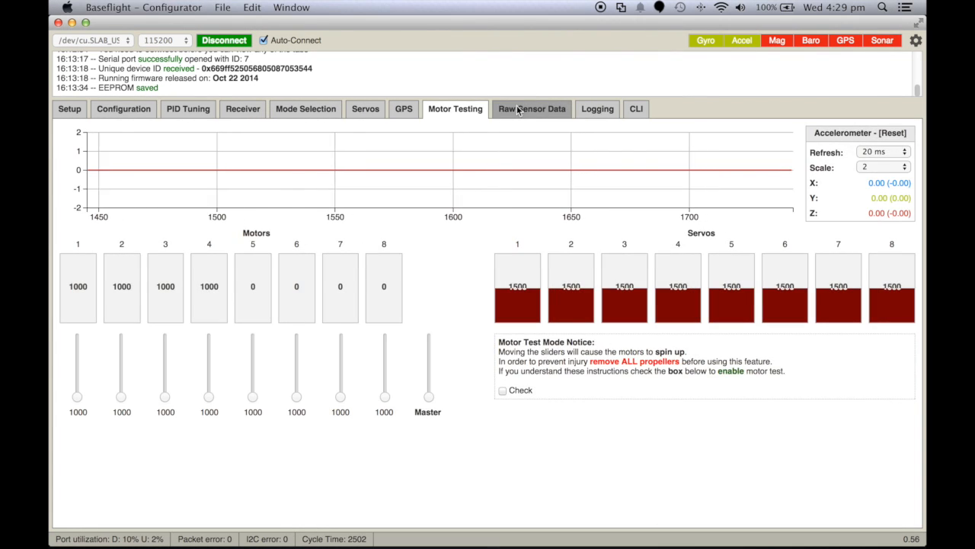
# View the gyroscope and accelerometer graphs in Raw Sensor Data and the Logging options, and return to Setup
pyautogui.click(519, 109)
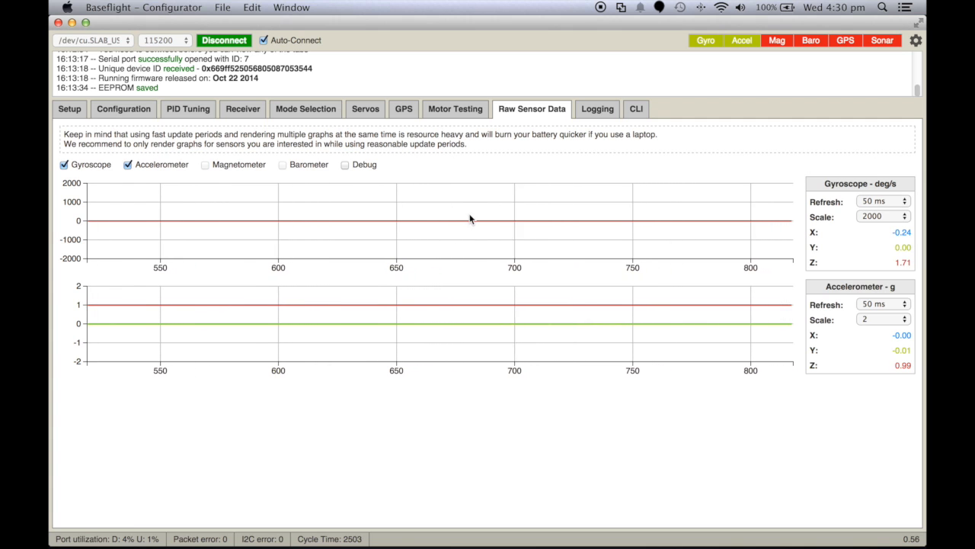
pyautogui.click(592, 109)
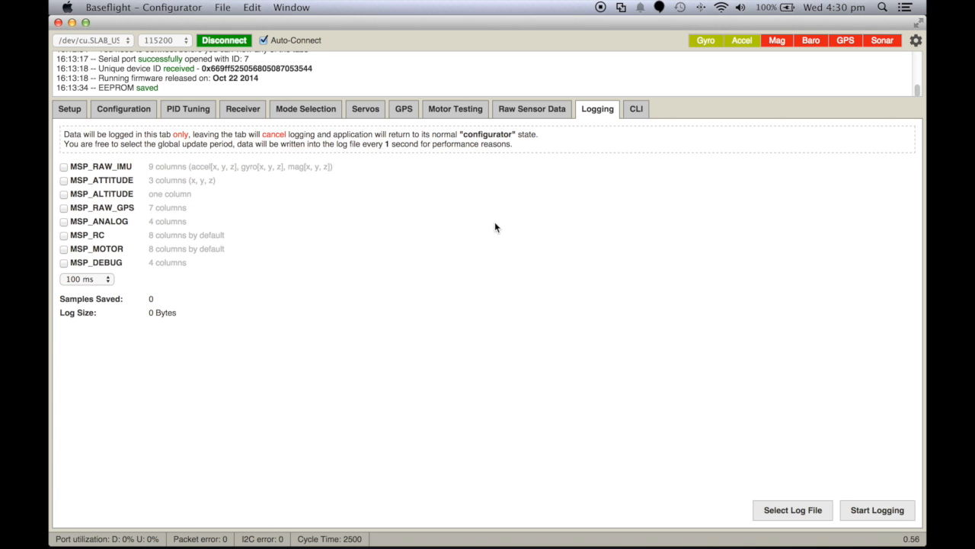
pyautogui.click(65, 116)
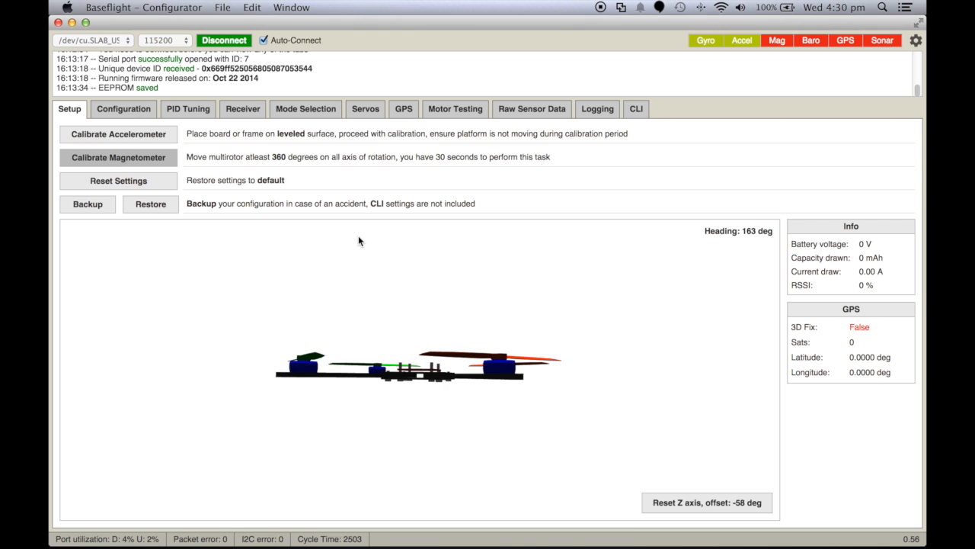